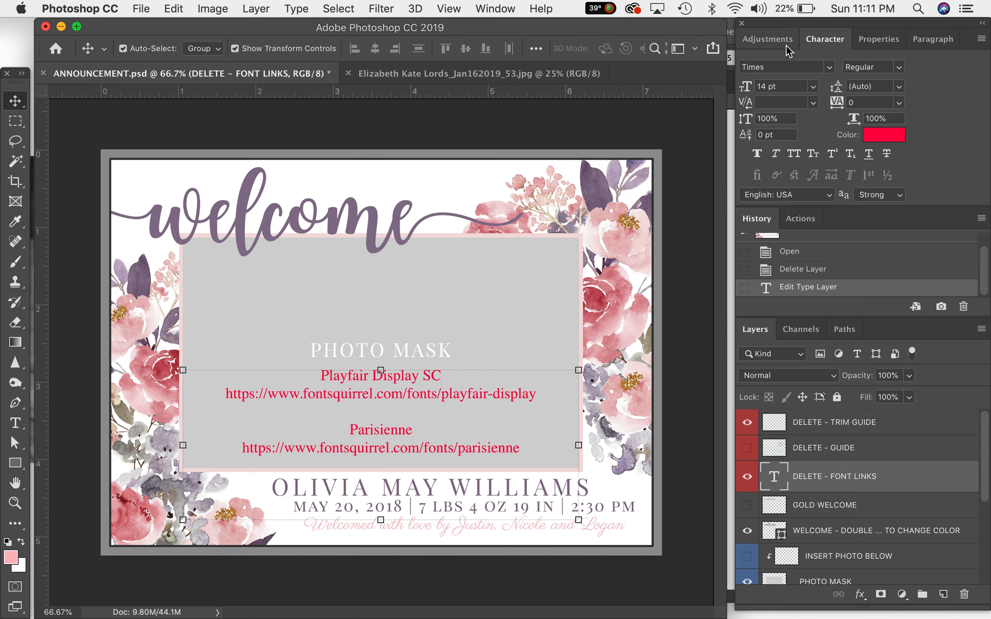
pyautogui.click(502, 9)
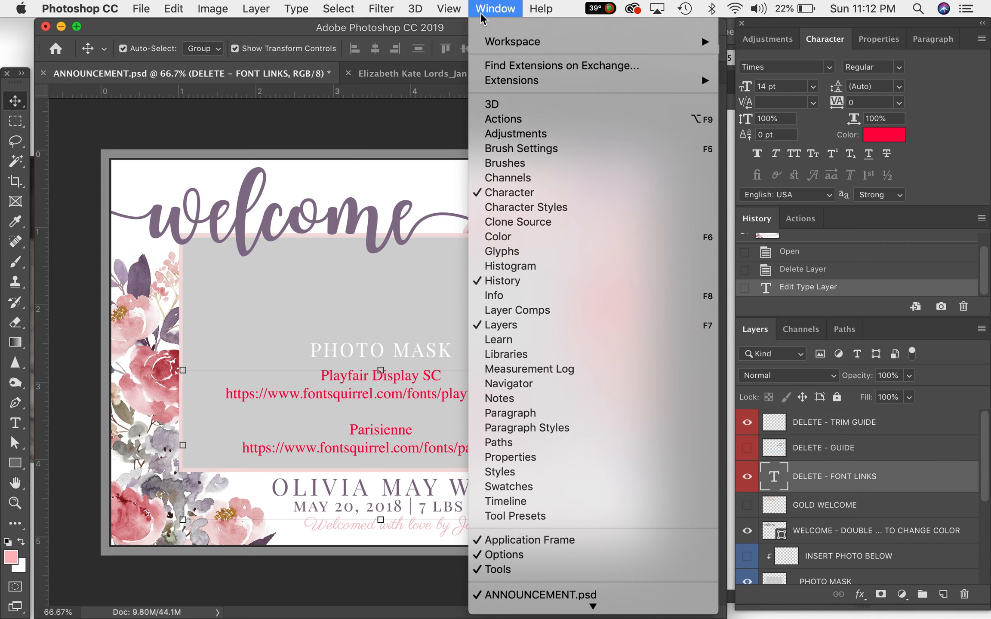
pyautogui.click(499, 7)
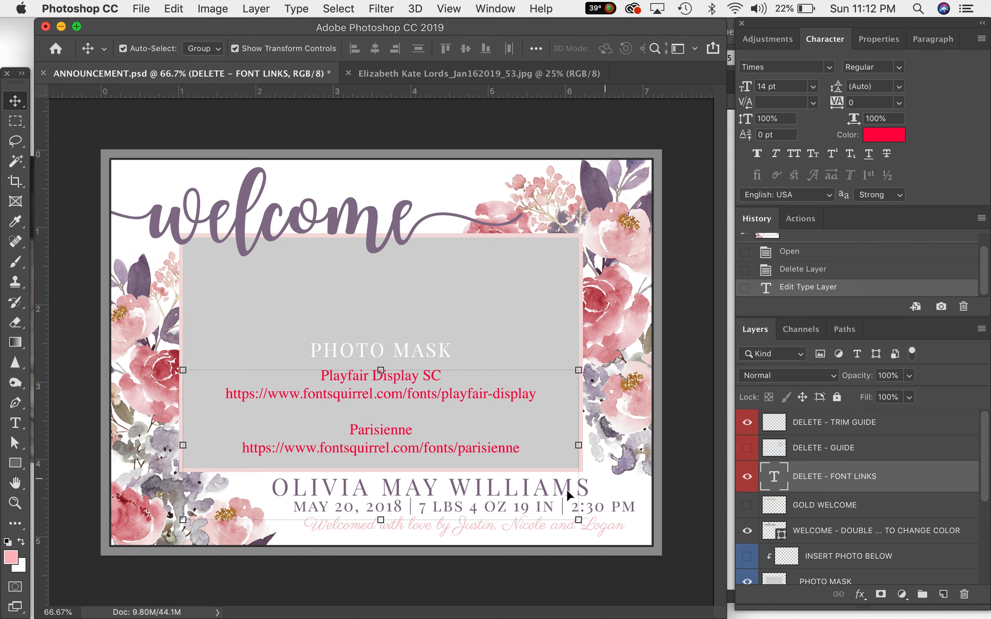
# - Select the Playfair Display font link line in the font links text layer
pyautogui.click(16, 424)
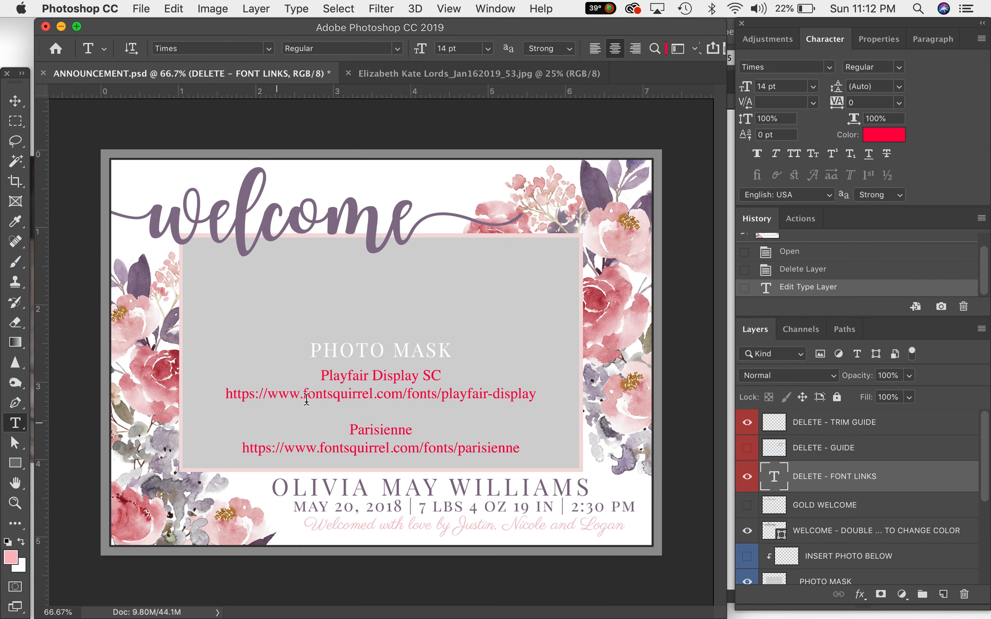
pyautogui.click(323, 394)
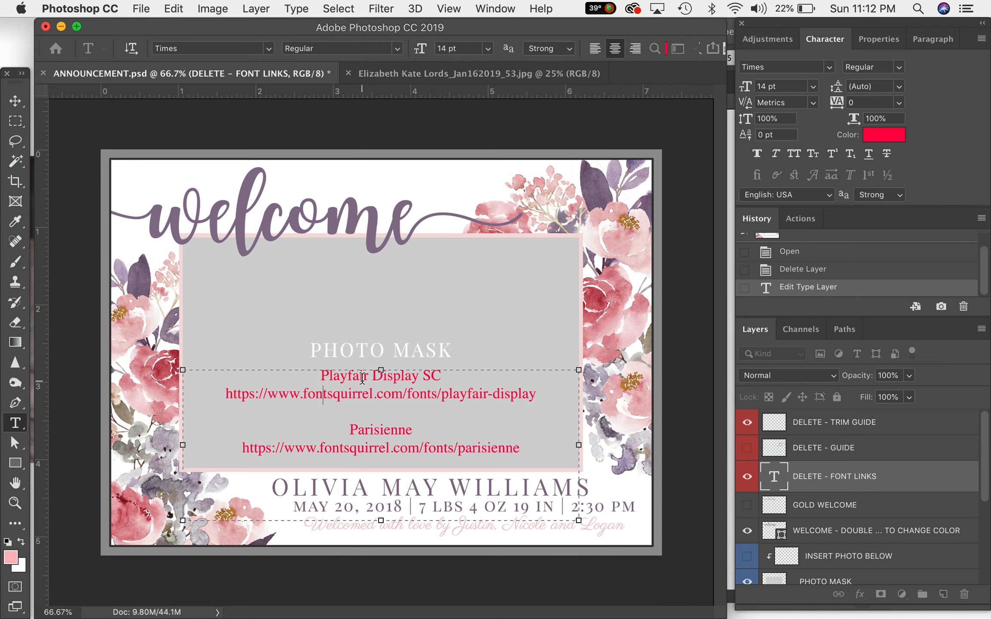
pyautogui.click(333, 394)
pyautogui.moveTo(225, 394); pyautogui.dragTo(537, 395)
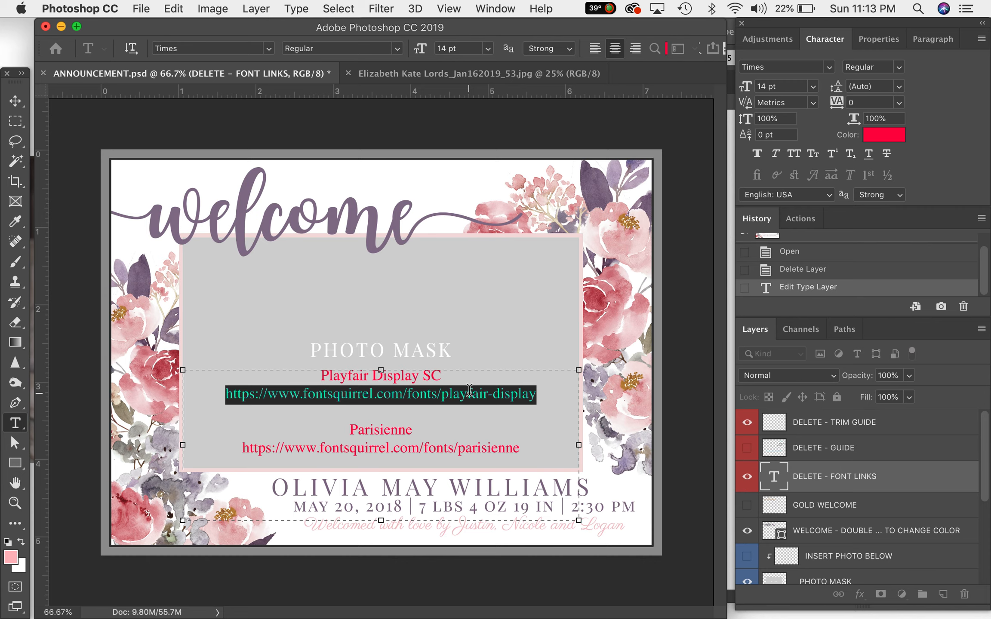
pyautogui.click(441, 399)
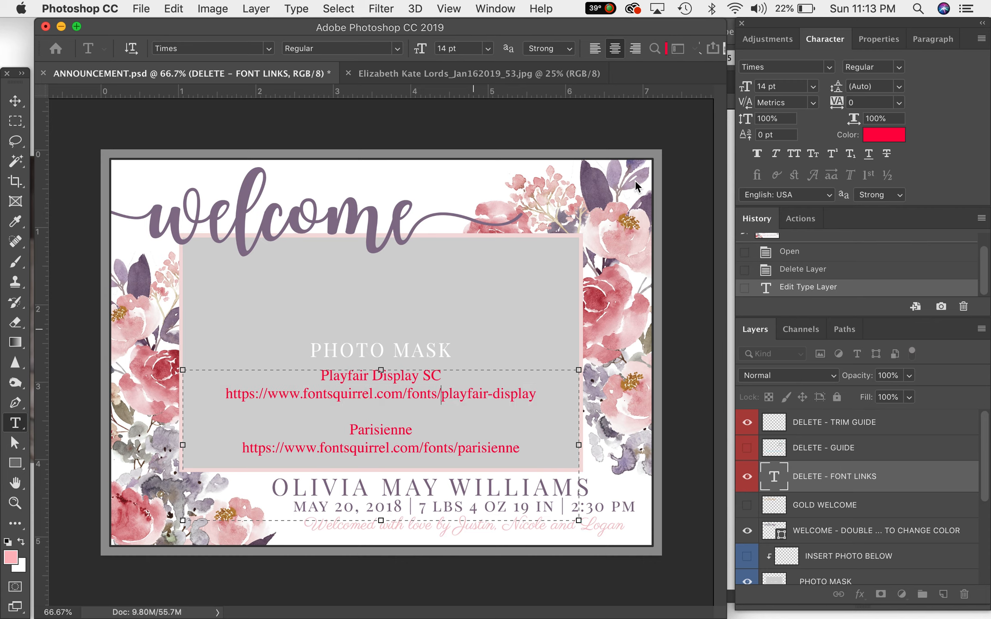
pyautogui.click(814, 479)
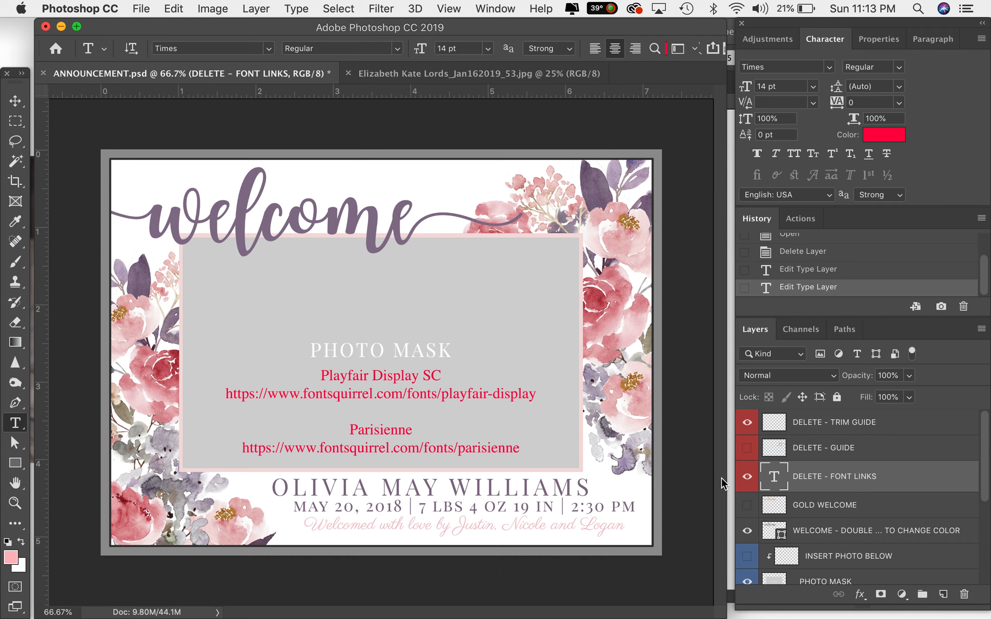
# - Hide the font links layer and toggle the trim guide and guide layers on and off to compare them
pyautogui.click(748, 481)
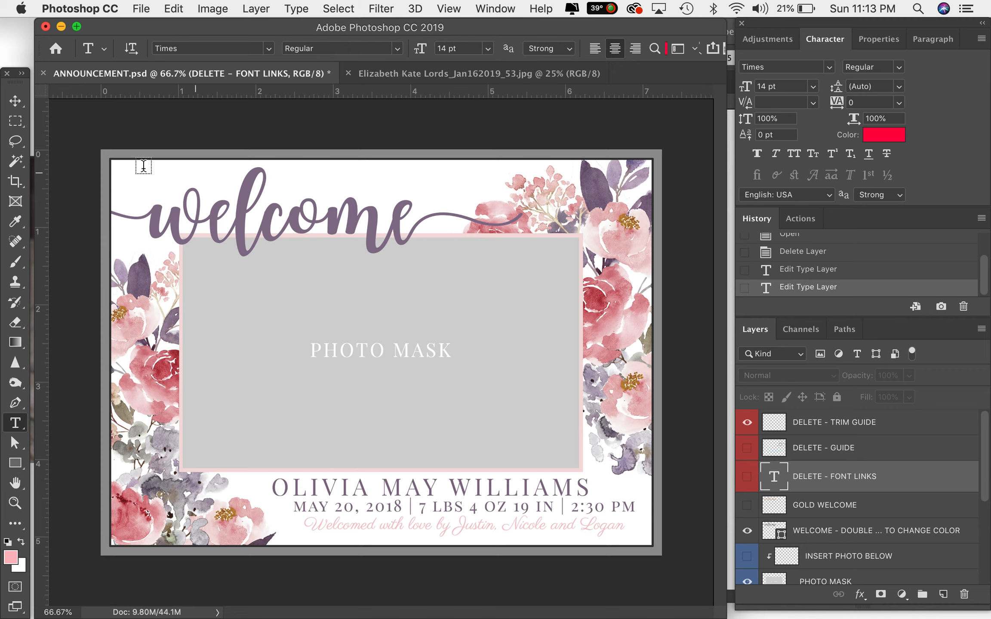
pyautogui.click(747, 423)
pyautogui.click(747, 448)
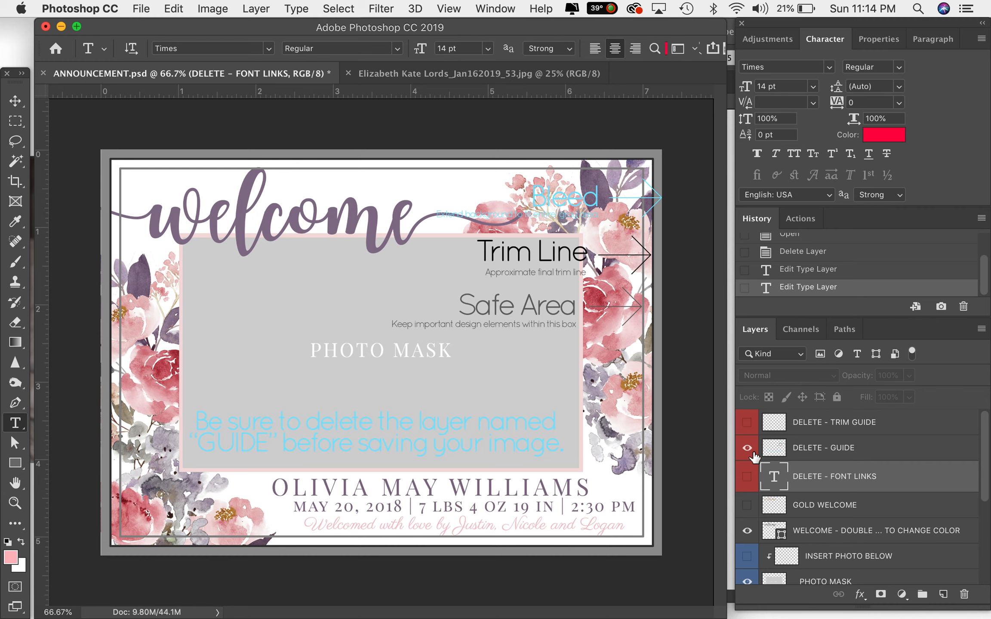
pyautogui.click(746, 447)
pyautogui.click(747, 424)
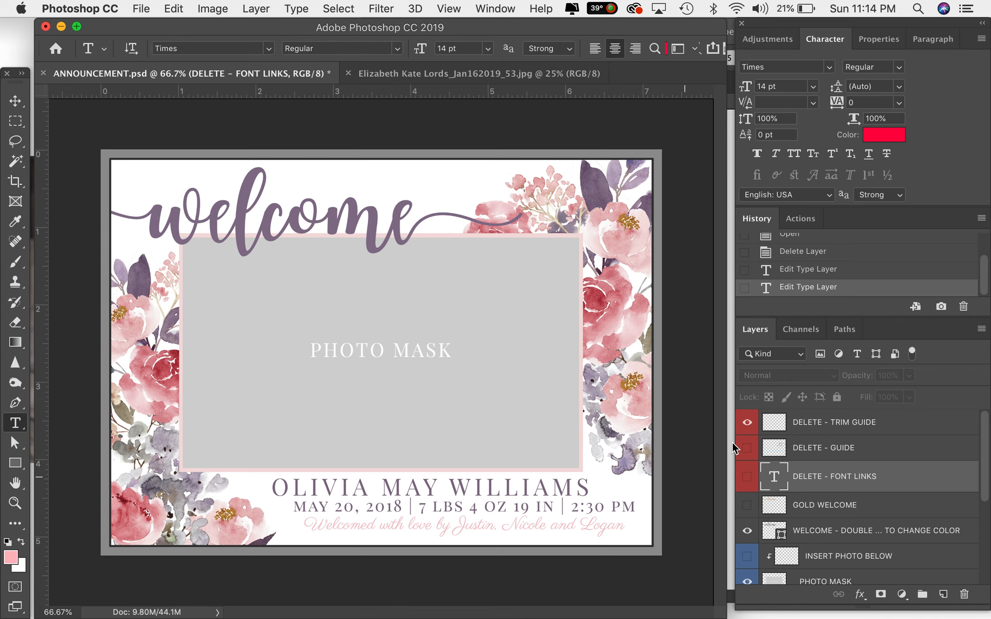
pyautogui.click(750, 419)
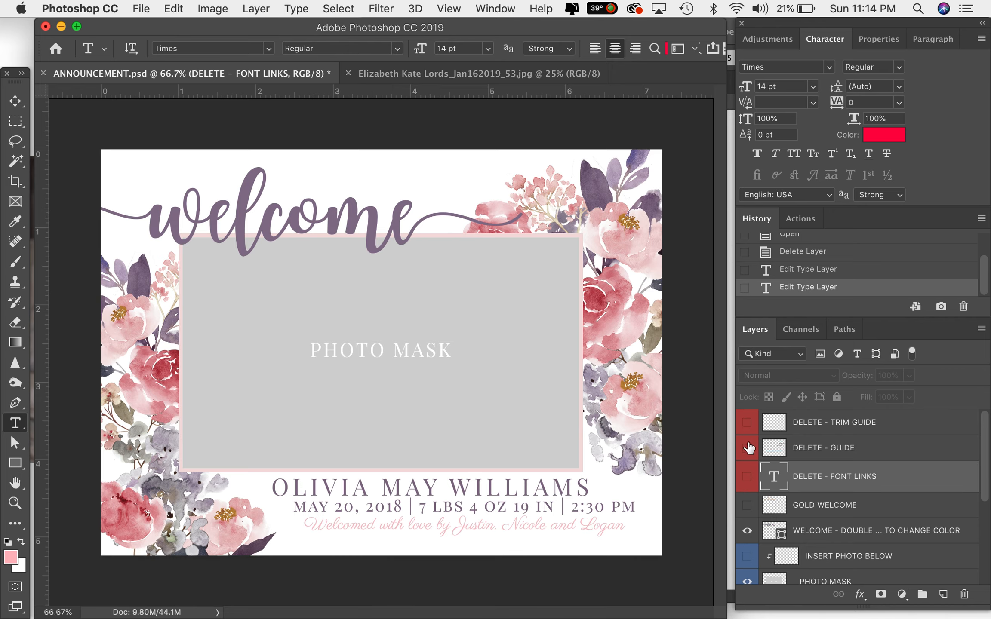
pyautogui.click(747, 448)
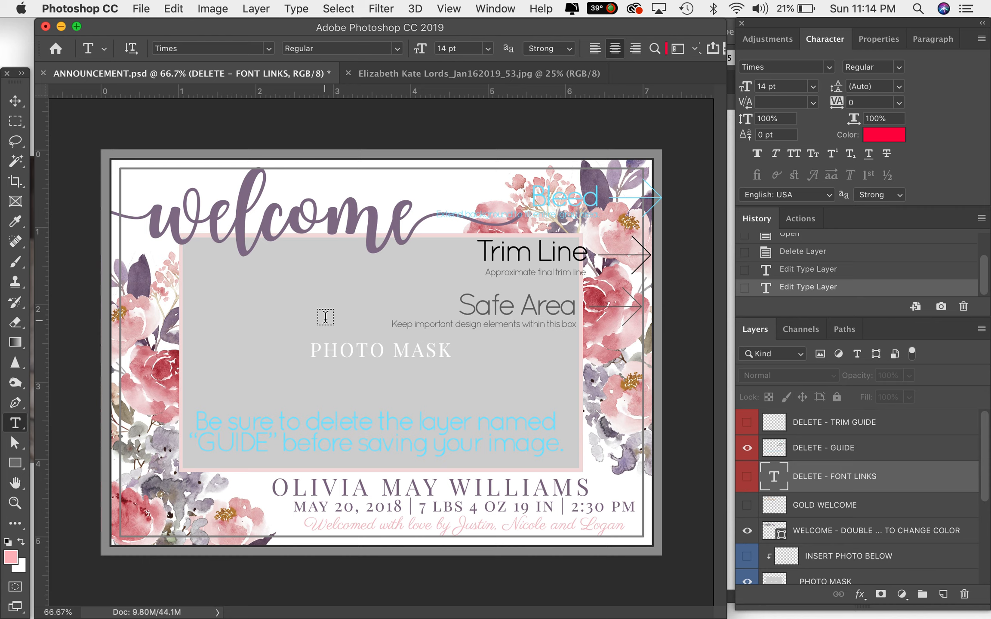
pyautogui.click(746, 450)
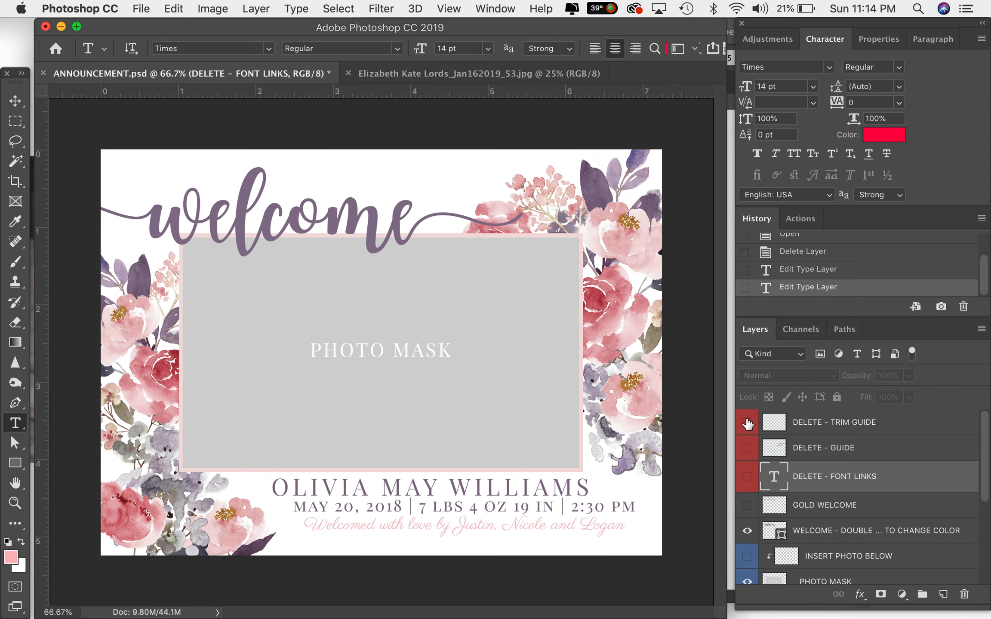
pyautogui.click(747, 424)
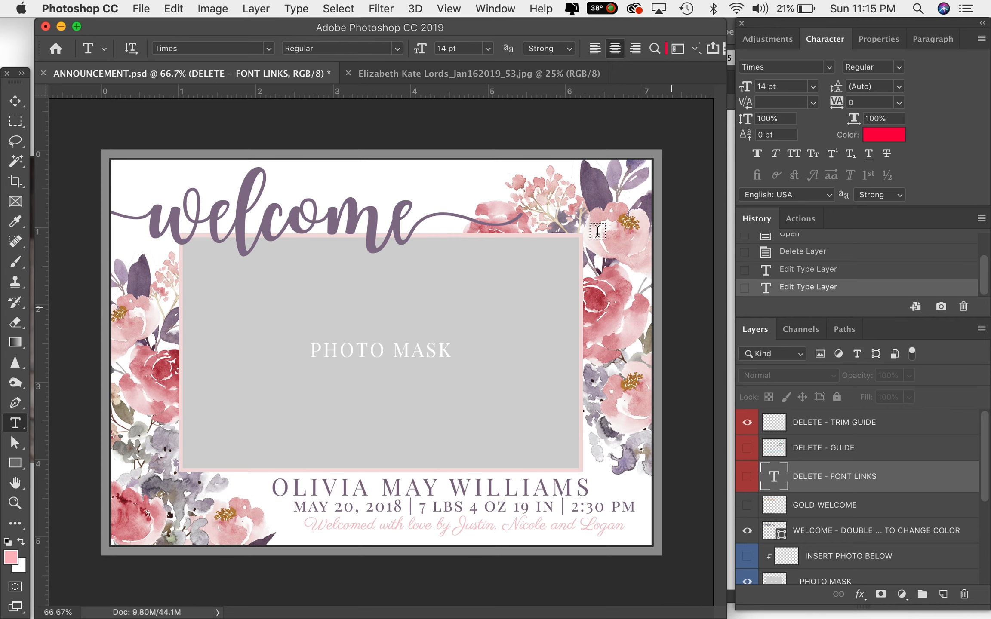
# - View the open newborn photo document and return to the announcement file
pyautogui.click(142, 8)
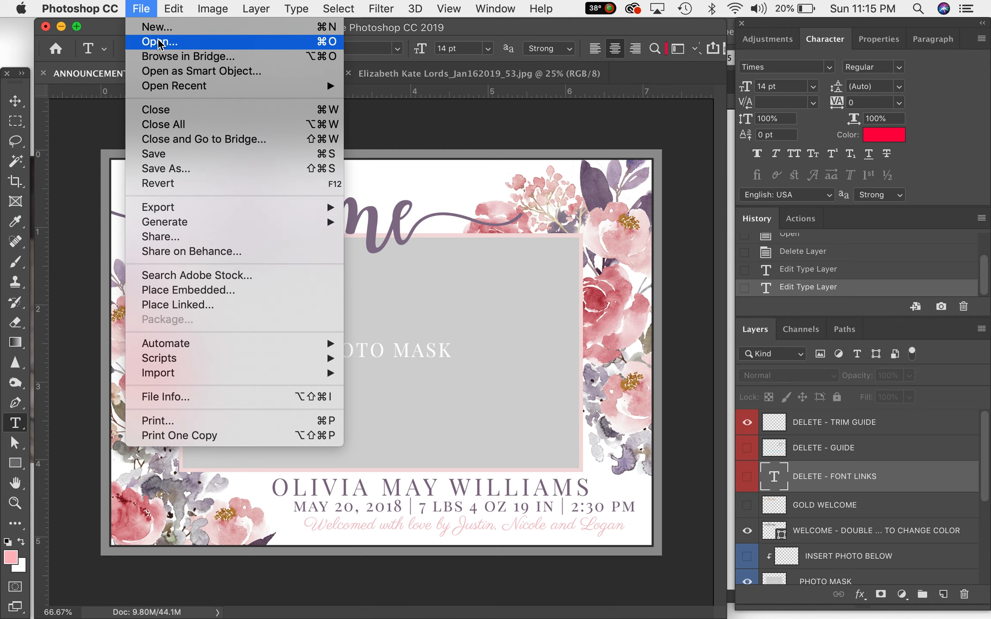
pyautogui.click(159, 41)
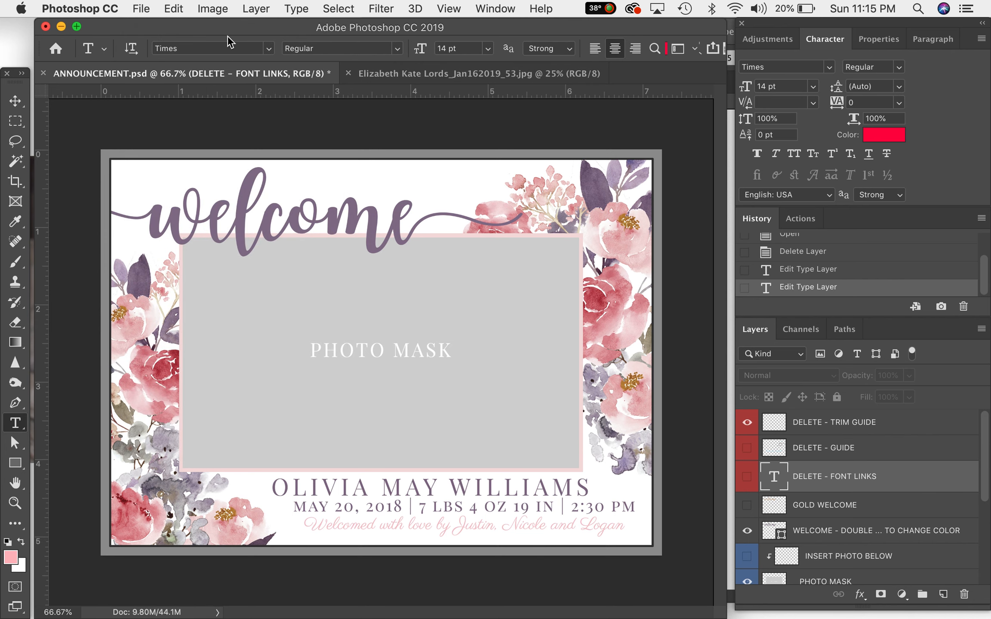
pyautogui.click(459, 75)
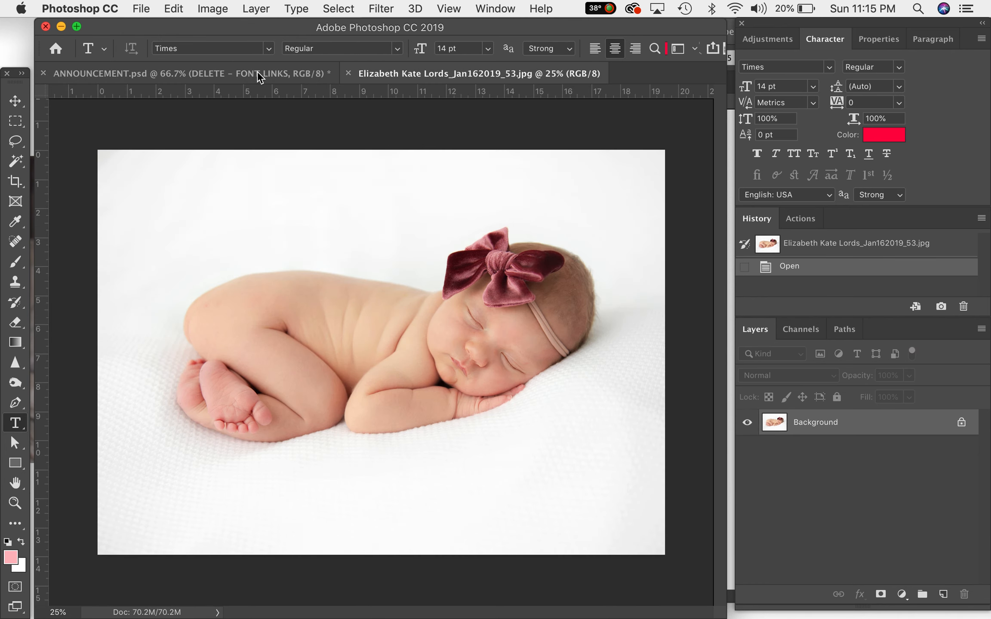
pyautogui.click(258, 72)
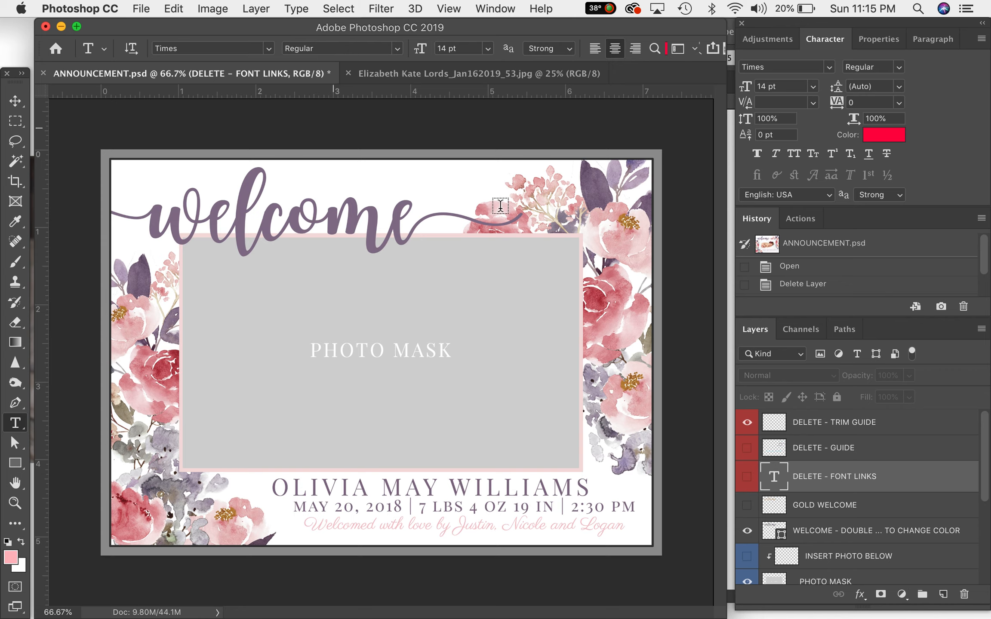
# - Select the PHOTO MASK layer and drag the newborn photo into the announcement so it sits above it
pyautogui.scroll(-3, 861, 479)
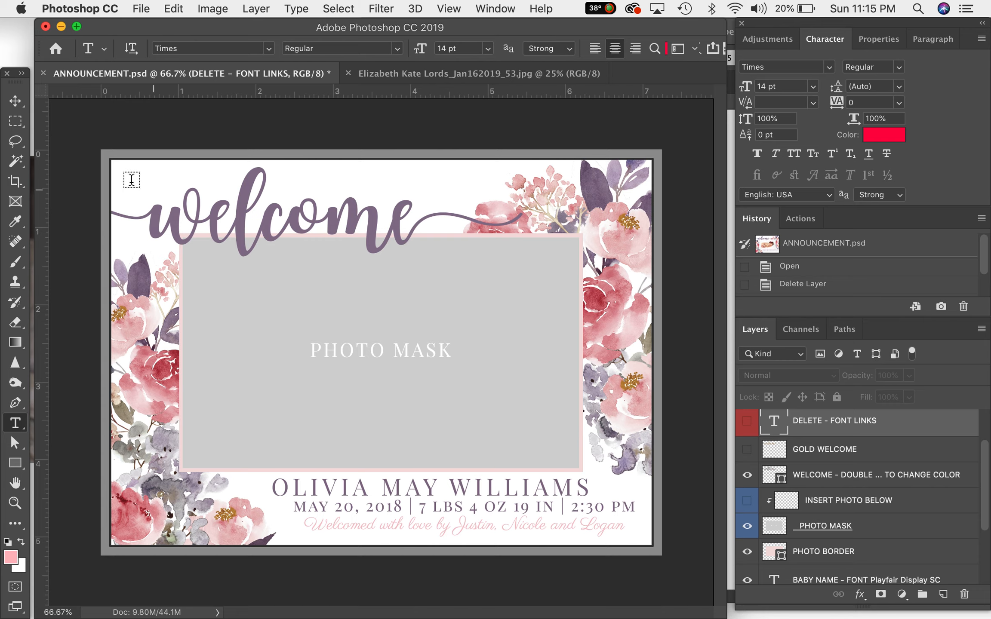
pyautogui.click(18, 107)
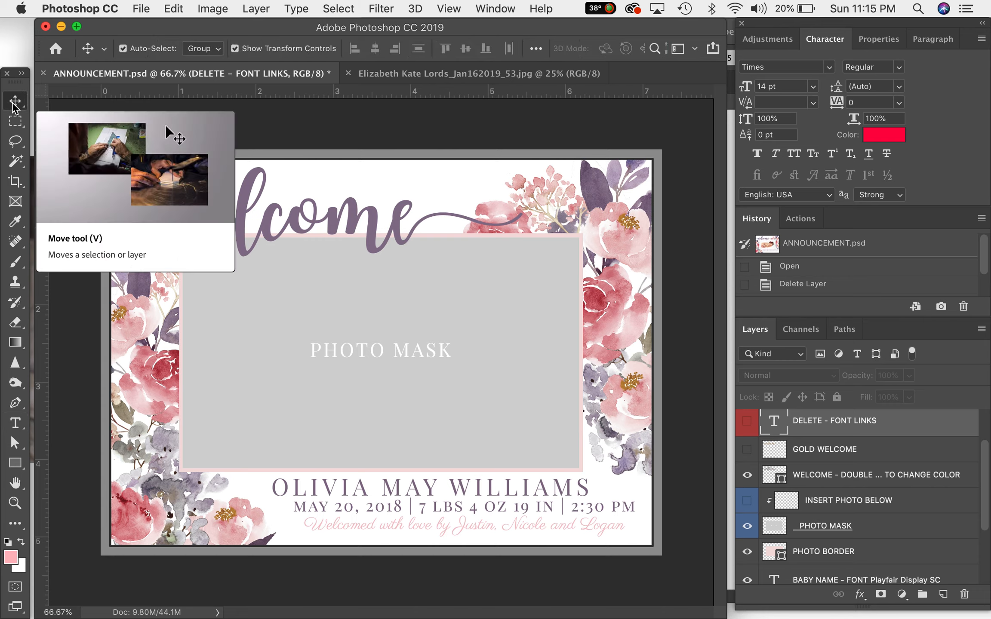
pyautogui.click(502, 292)
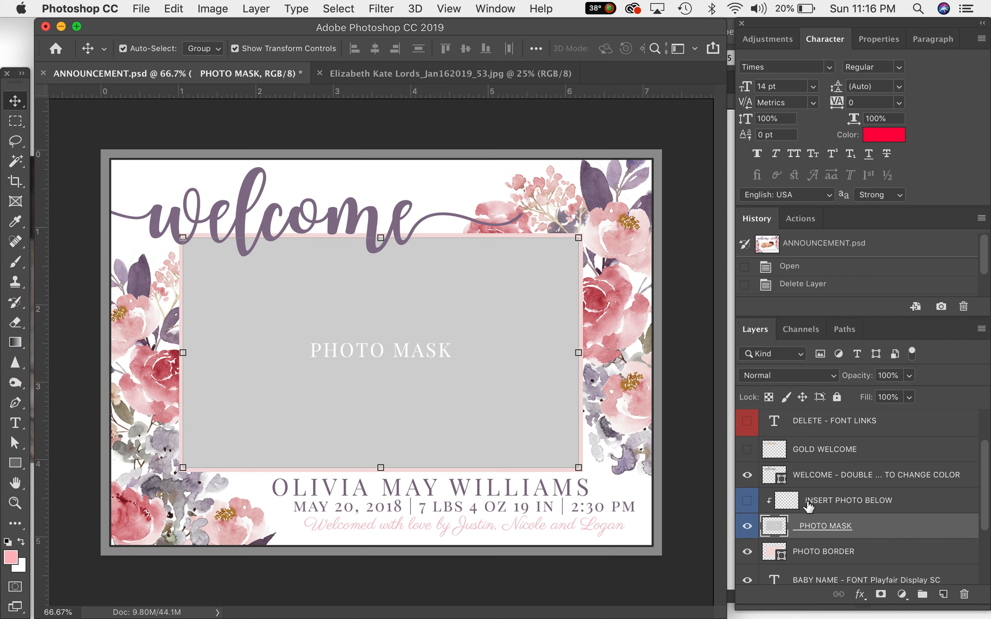
pyautogui.click(860, 505)
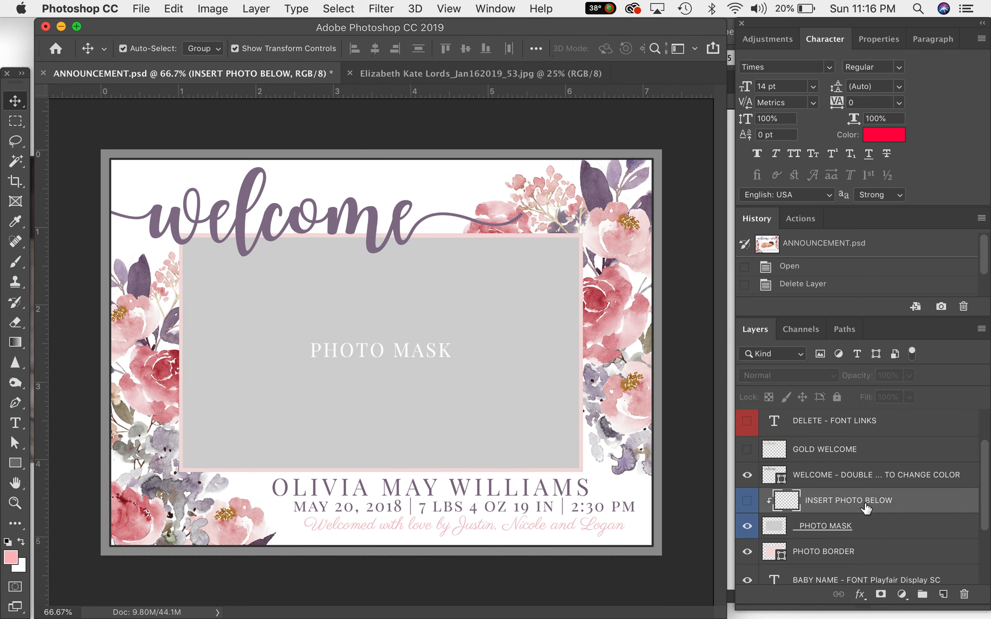
pyautogui.click(867, 533)
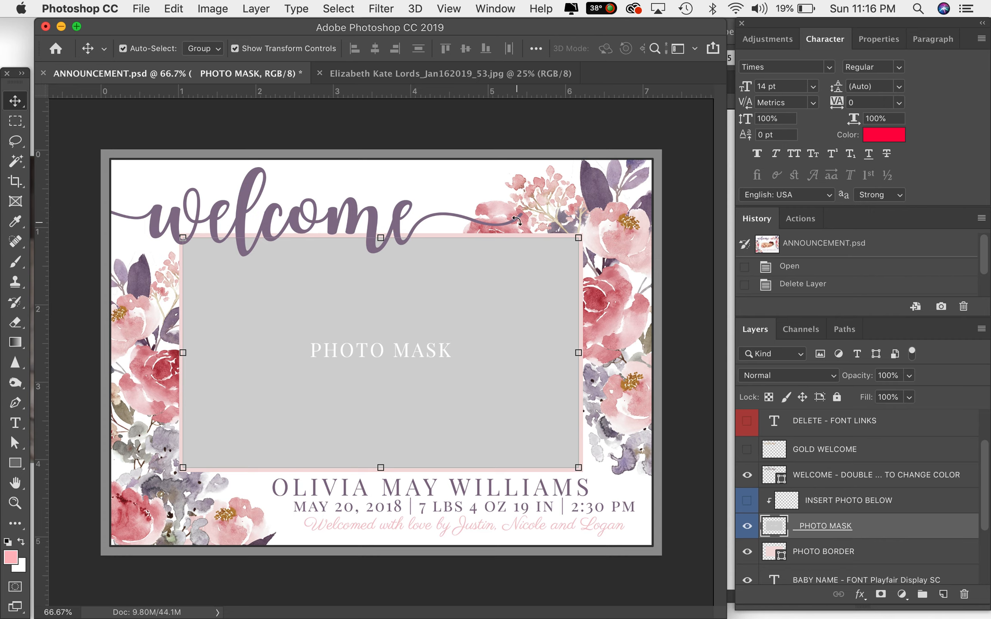
pyautogui.click(379, 77)
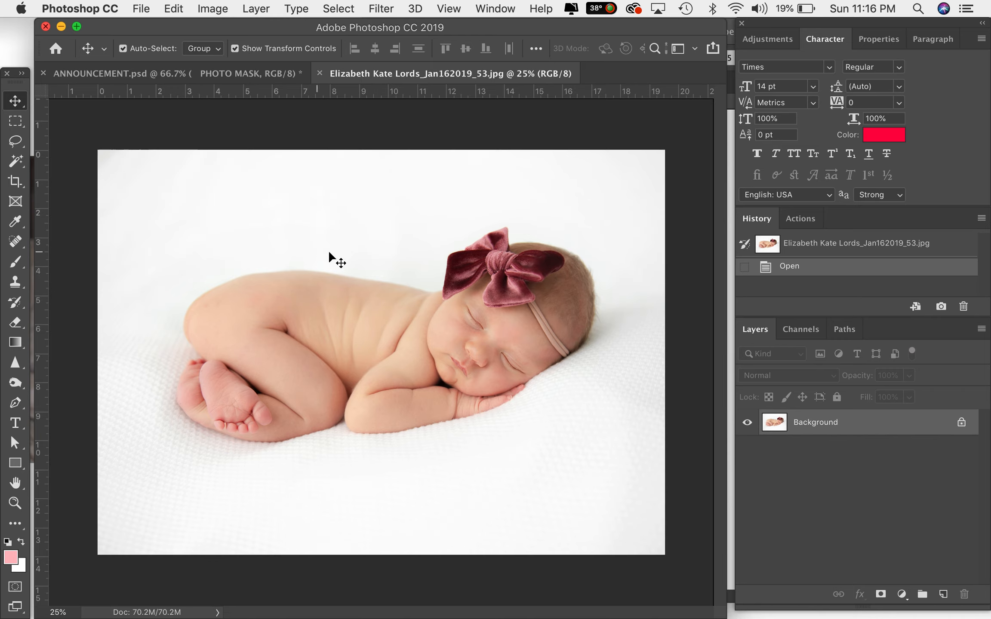
pyautogui.moveTo(329, 252); pyautogui.dragTo(350, 291)
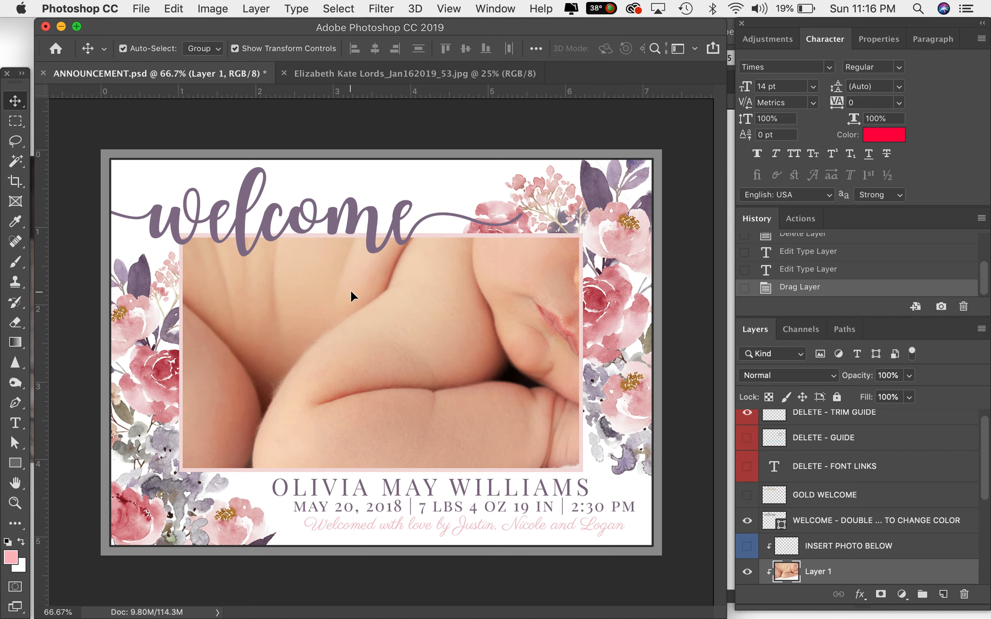
# - Scale the newborn photo down to about 30.5% and position it inside the photo mask
pyautogui.scroll(-6, 350, 291)
pyautogui.scroll(-3, 350, 292)
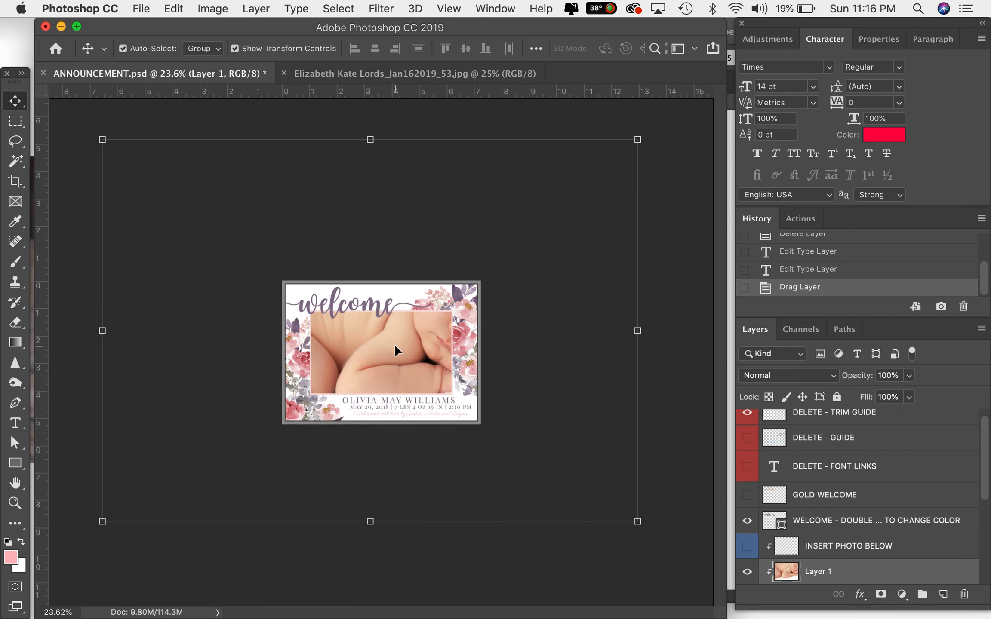
pyautogui.click(102, 140)
pyautogui.moveTo(104, 140); pyautogui.dragTo(309, 287)
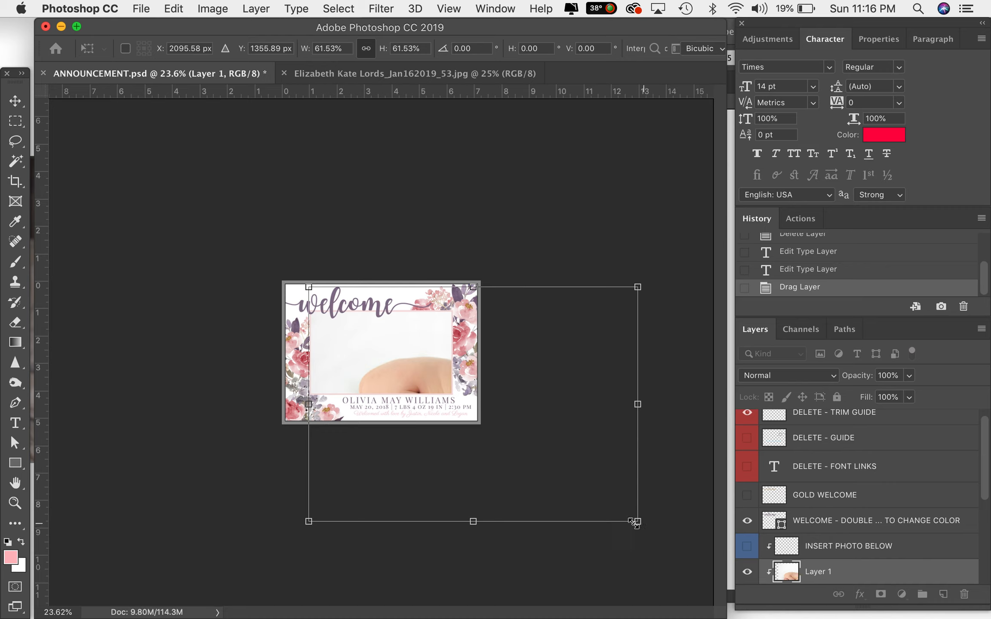
pyautogui.moveTo(632, 521); pyautogui.dragTo(487, 415)
pyautogui.moveTo(440, 374)
pyautogui.mouseDown()
pyautogui.moveTo(371, 360)
pyautogui.moveTo(389, 401)
pyautogui.moveTo(414, 346)
pyautogui.moveTo(400, 419)
pyautogui.moveTo(404, 380)
pyautogui.moveTo(424, 364)
pyautogui.mouseUp()
pyautogui.scroll(2, 413, 447)
pyautogui.scroll(3, 414, 448)
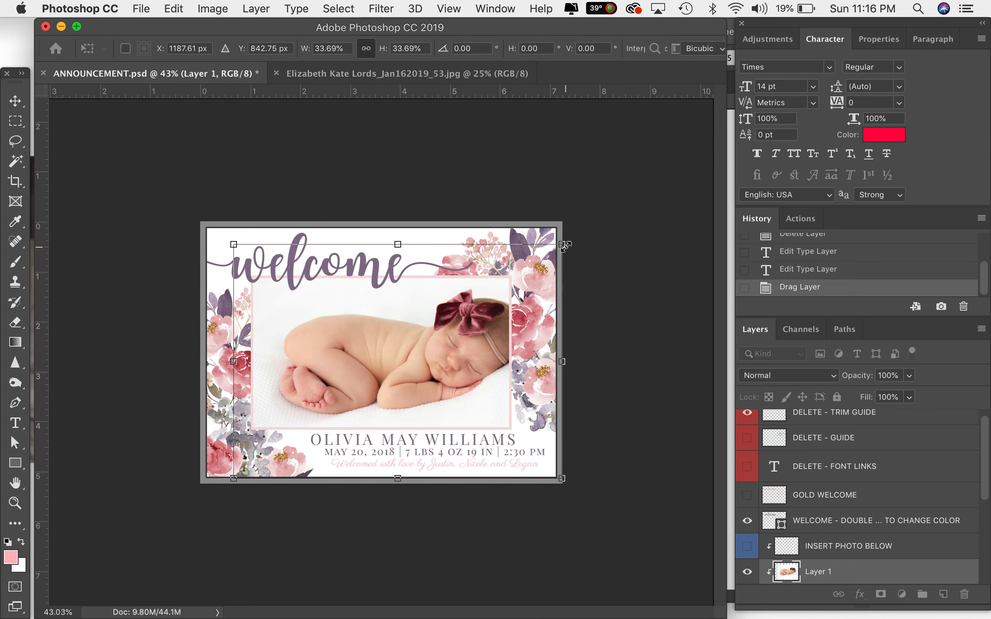
pyautogui.moveTo(562, 245); pyautogui.dragTo(532, 267)
pyautogui.moveTo(435, 359); pyautogui.dragTo(431, 353)
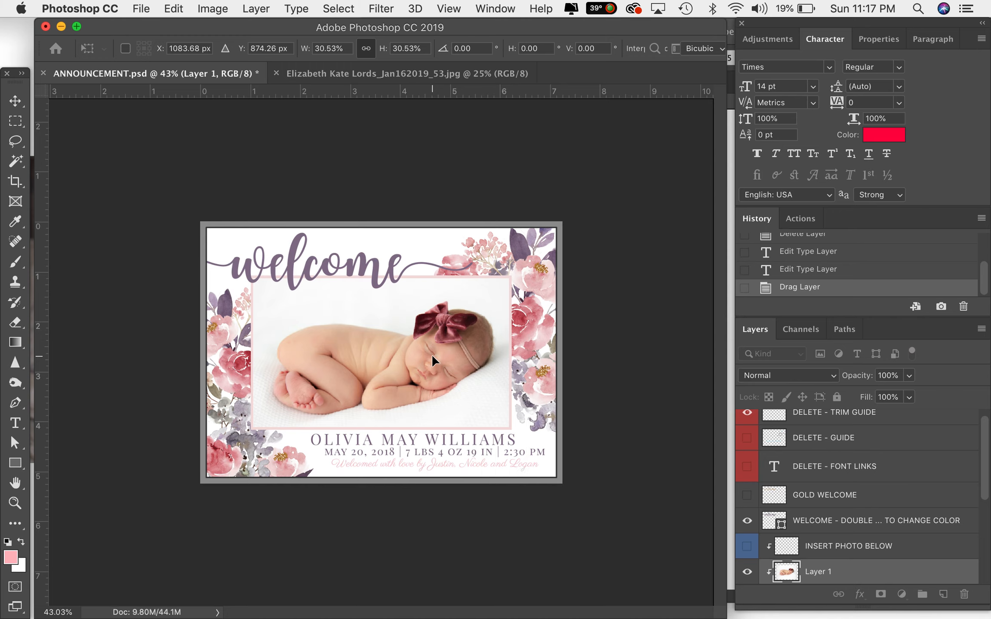
pyautogui.press('Return')
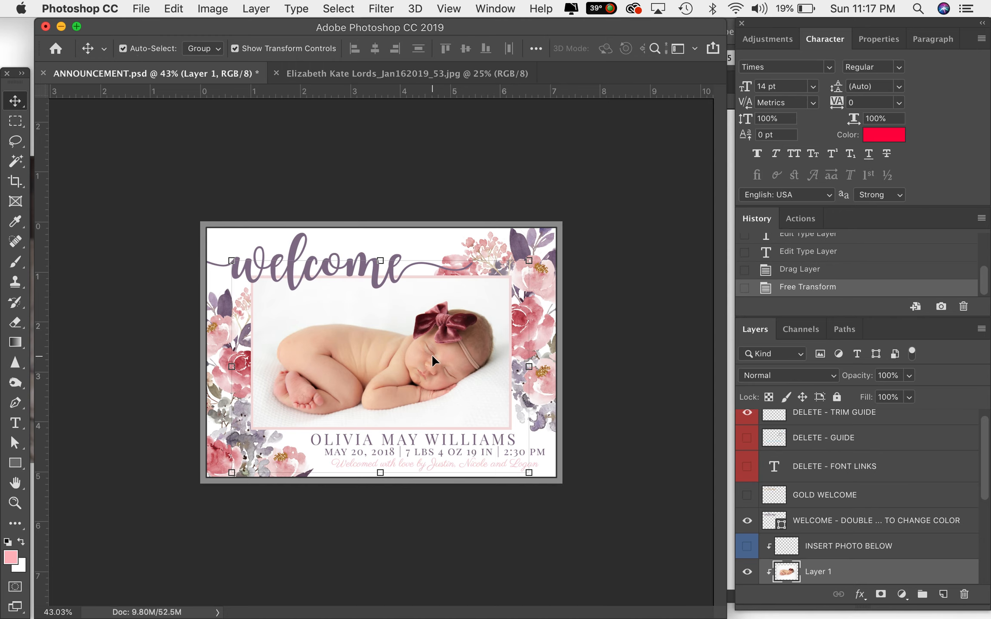
# - Enlarge the welcome graphic to about 112% of its size
pyautogui.click(267, 180)
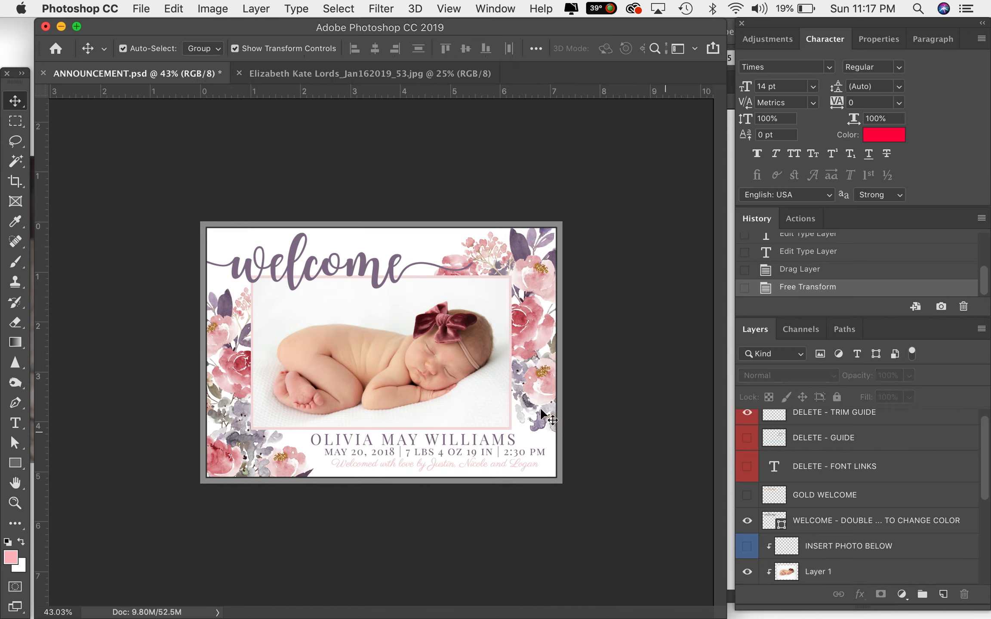
pyautogui.scroll(1, 772, 460)
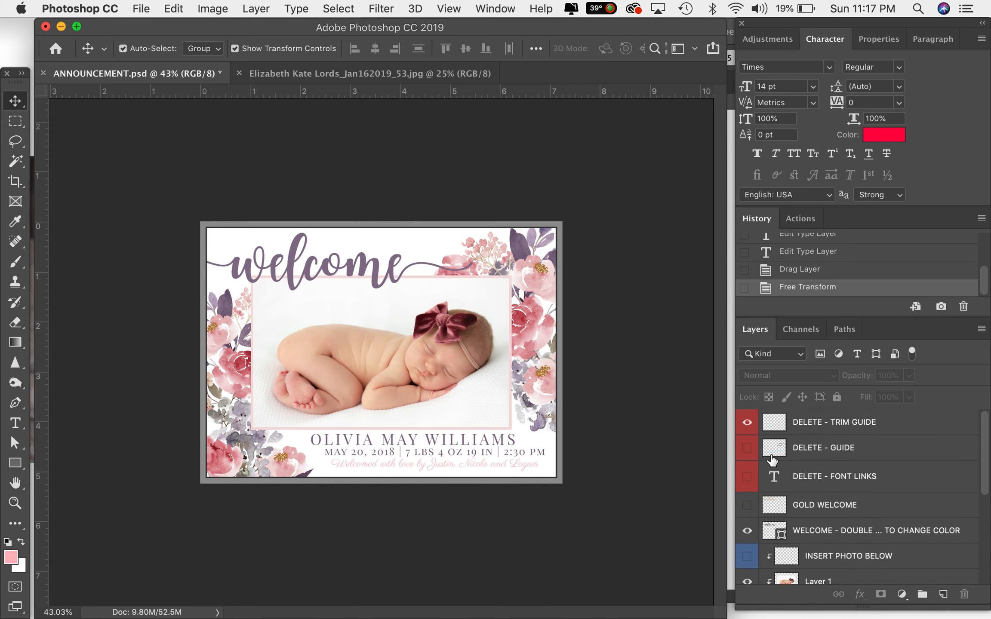
pyautogui.click(376, 271)
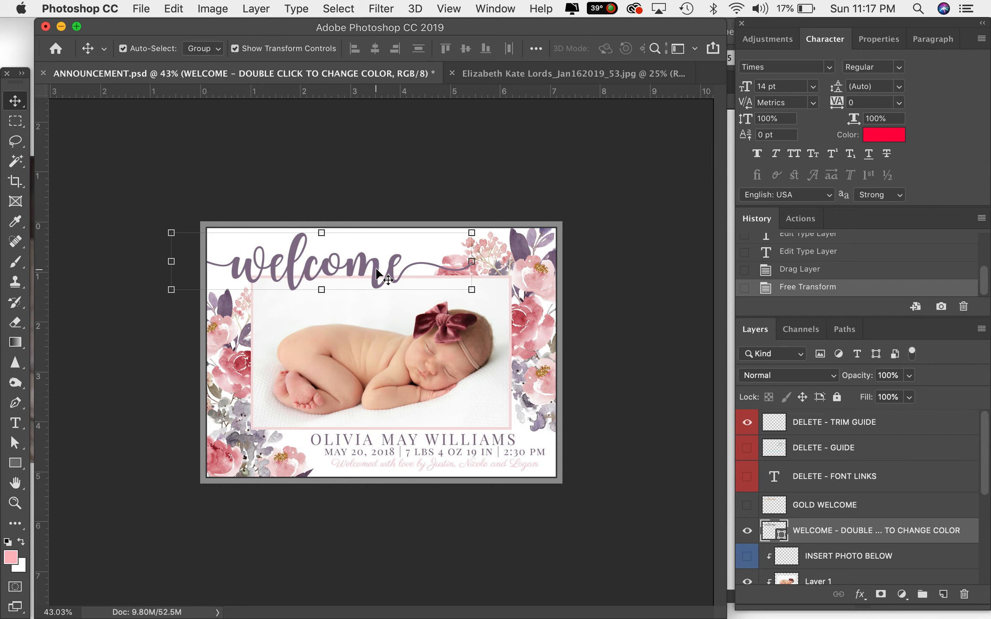
pyautogui.moveTo(471, 291); pyautogui.dragTo(499, 341)
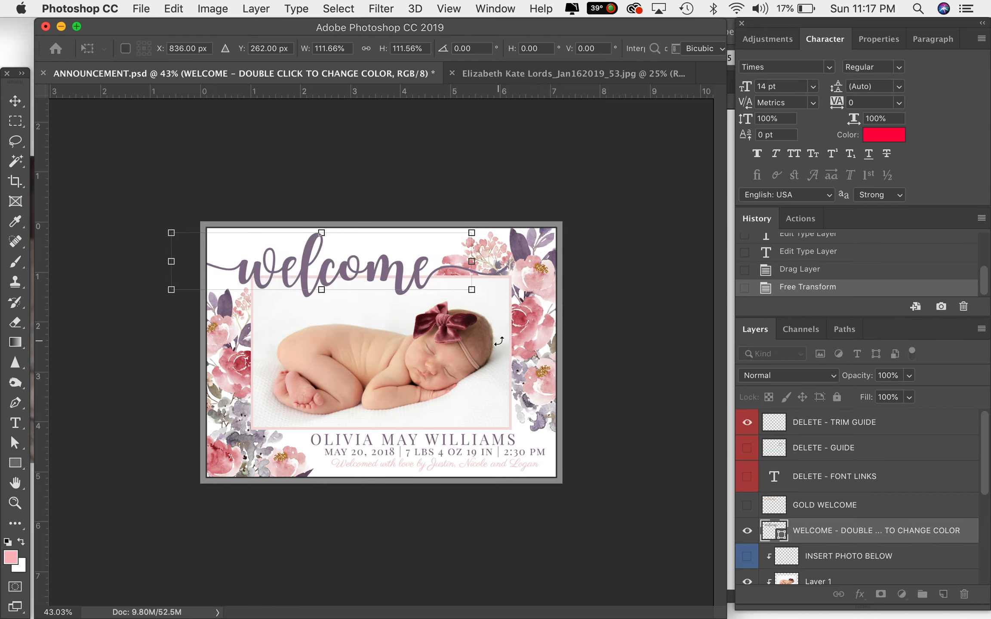
pyautogui.press('Return')
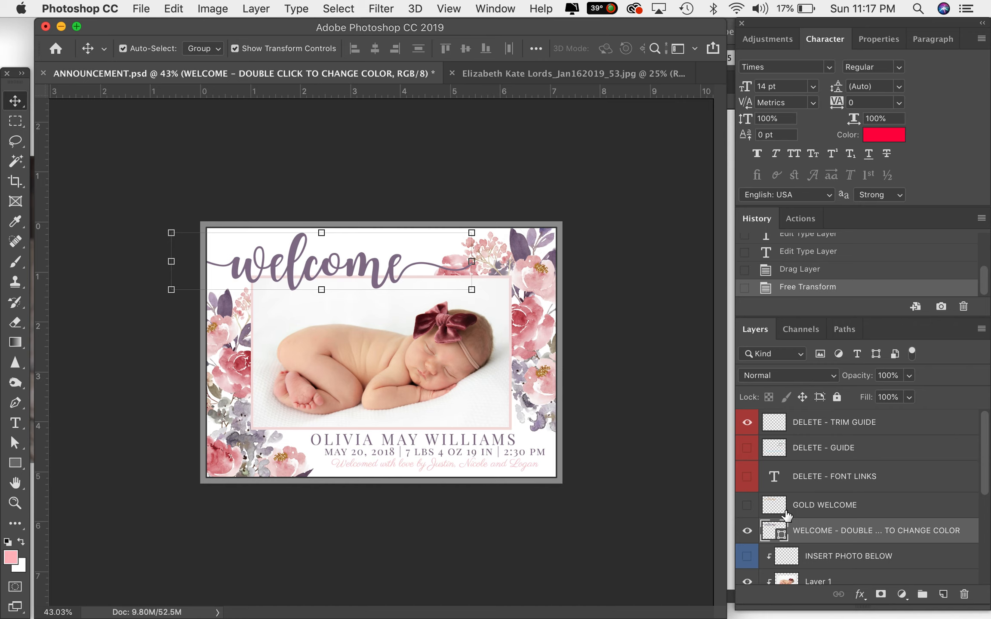
# - Try several sampled colours for the welcome graphic's fill, then cancel the colour picker
pyautogui.doubleClick(770, 533)
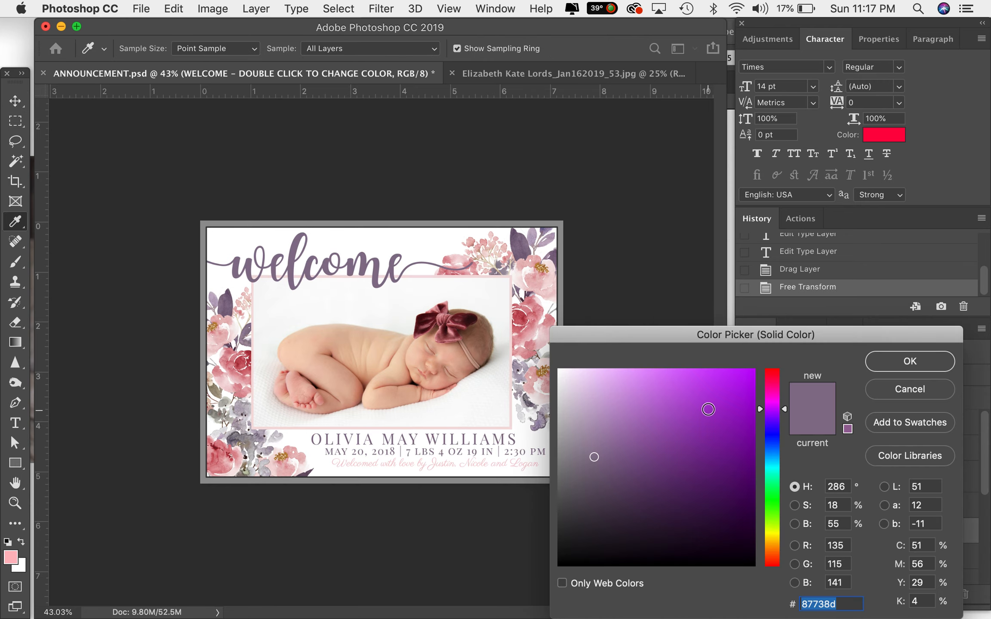
pyautogui.click(708, 430)
pyautogui.click(696, 469)
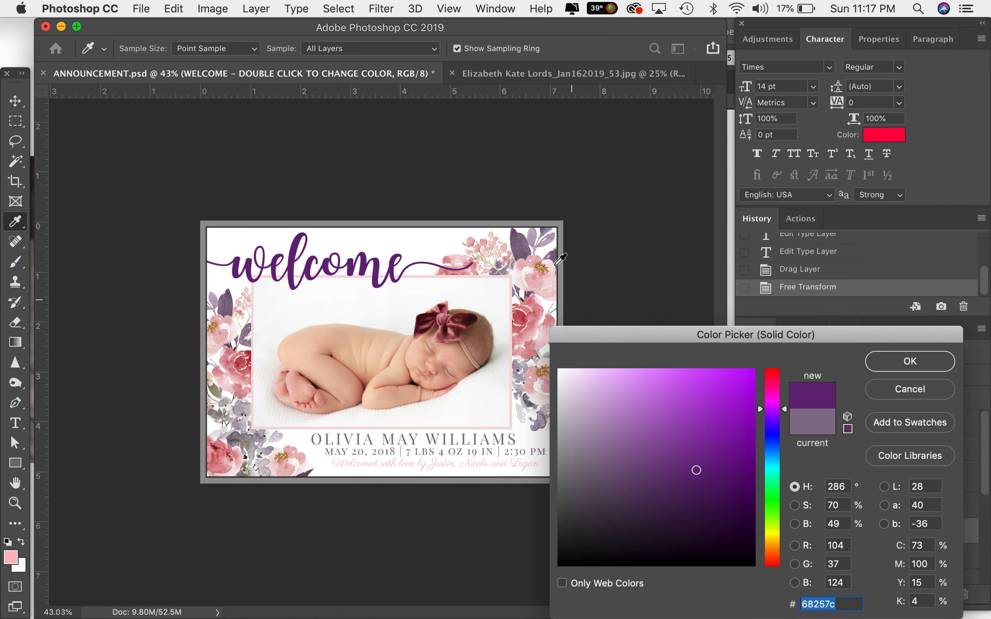
pyautogui.click(521, 317)
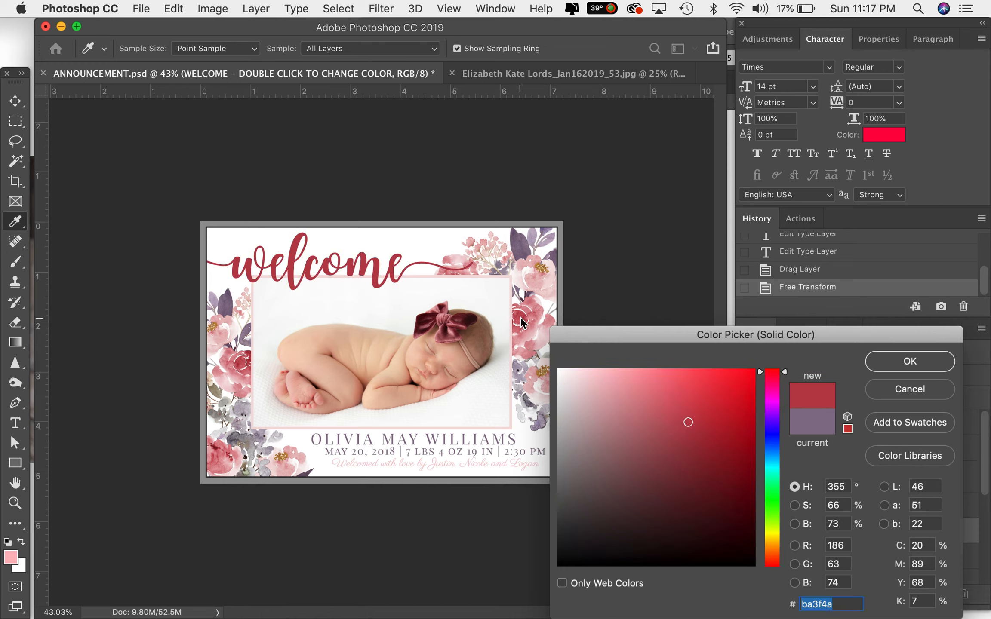
pyautogui.click(520, 252)
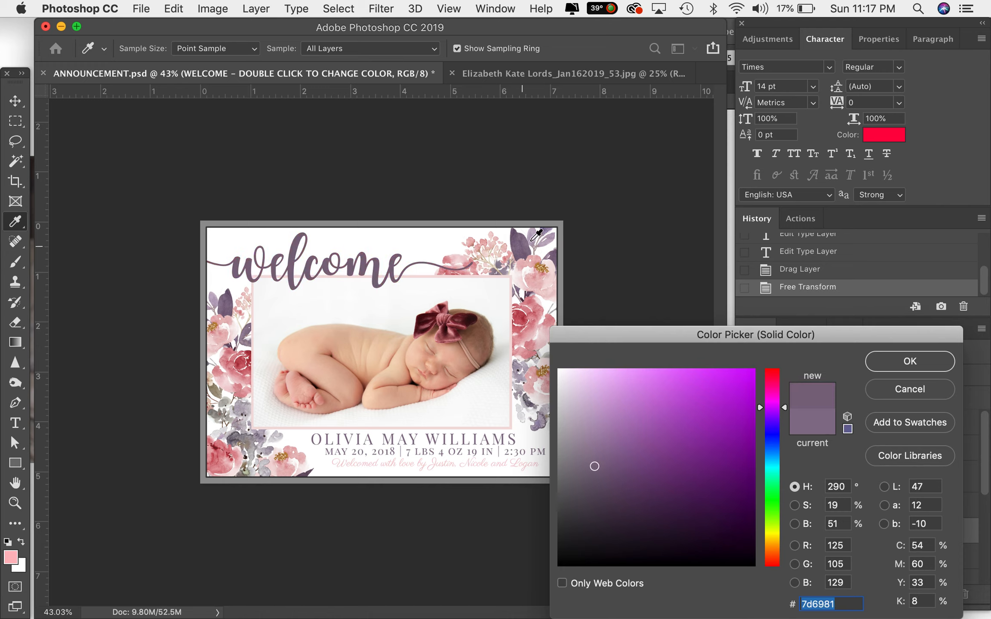
pyautogui.click(532, 238)
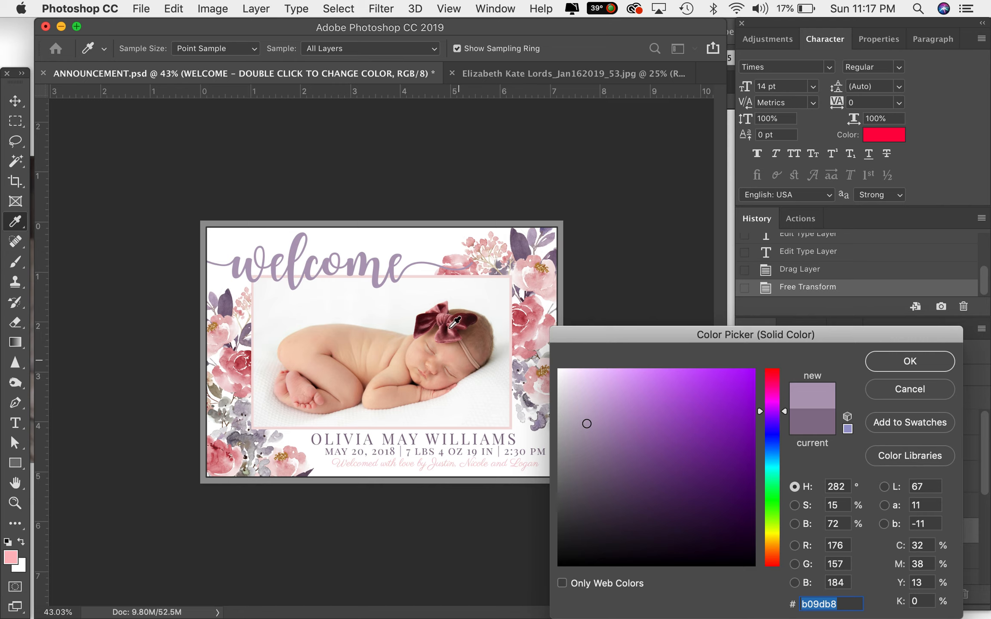
pyautogui.click(460, 317)
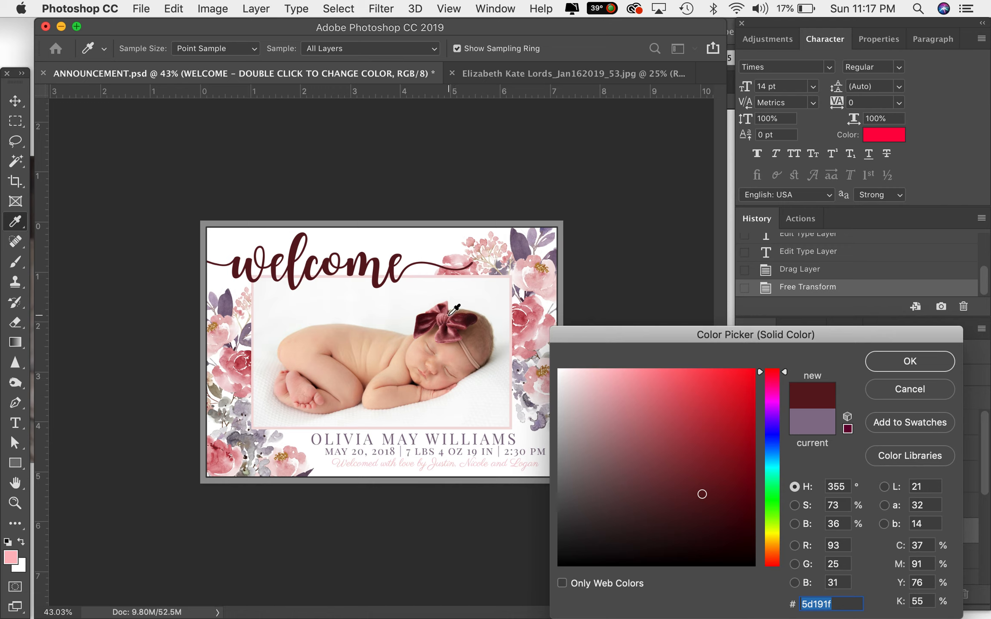
pyautogui.click(442, 310)
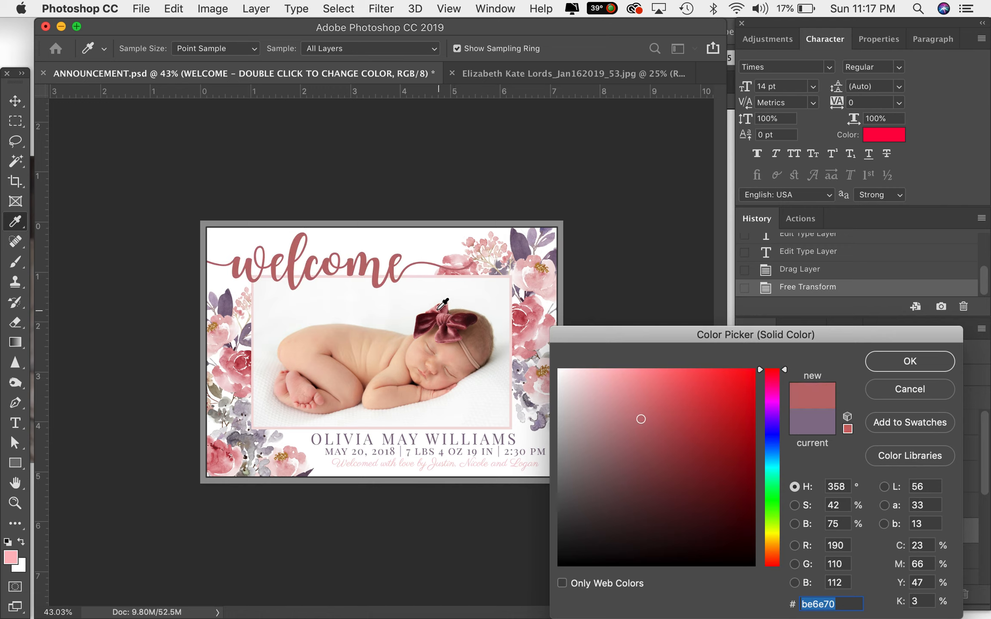
pyautogui.click(441, 310)
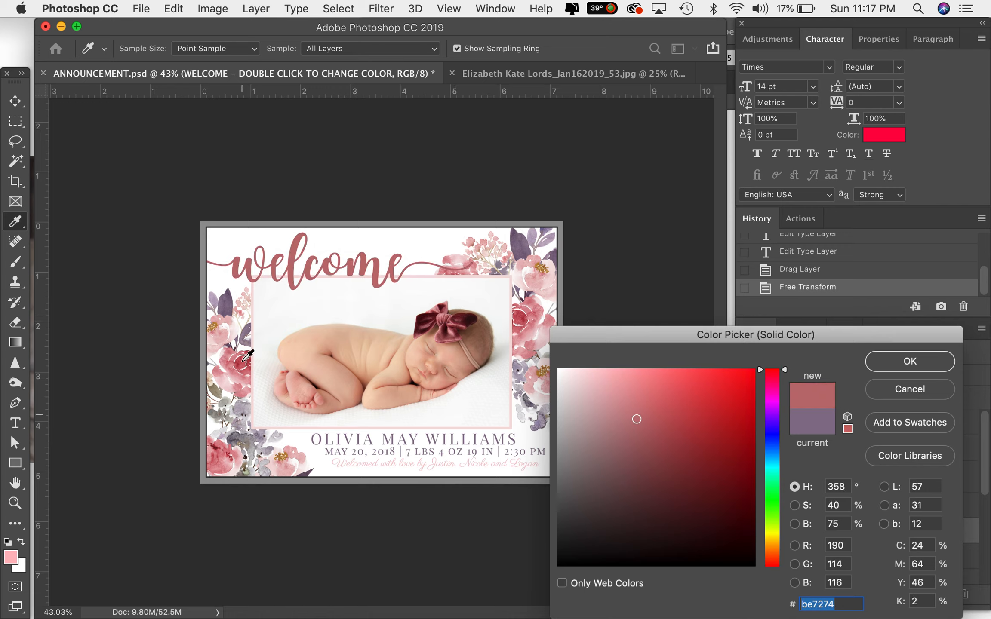
pyautogui.click(227, 303)
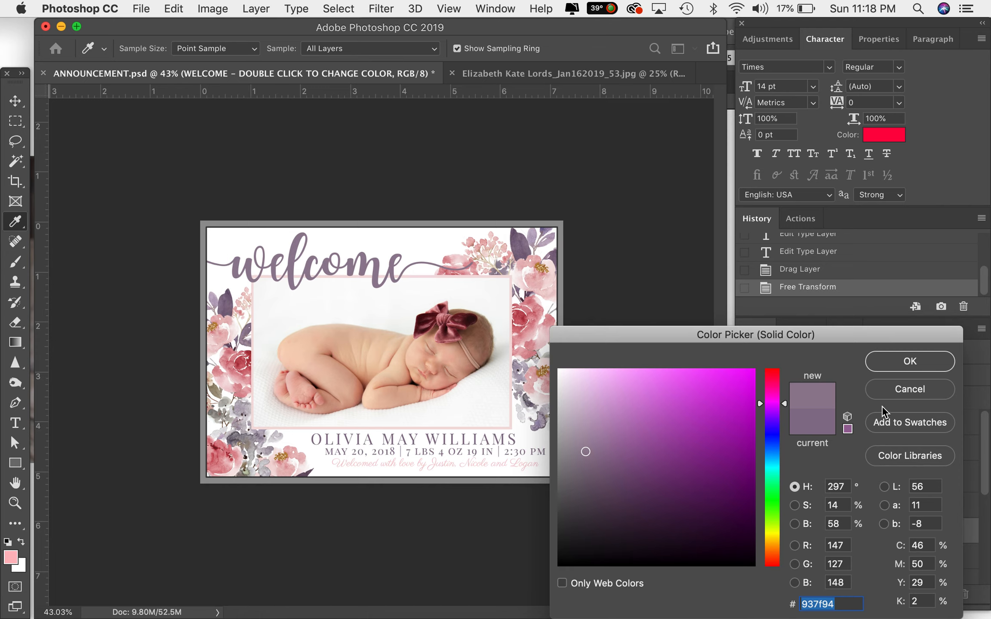
pyautogui.click(892, 392)
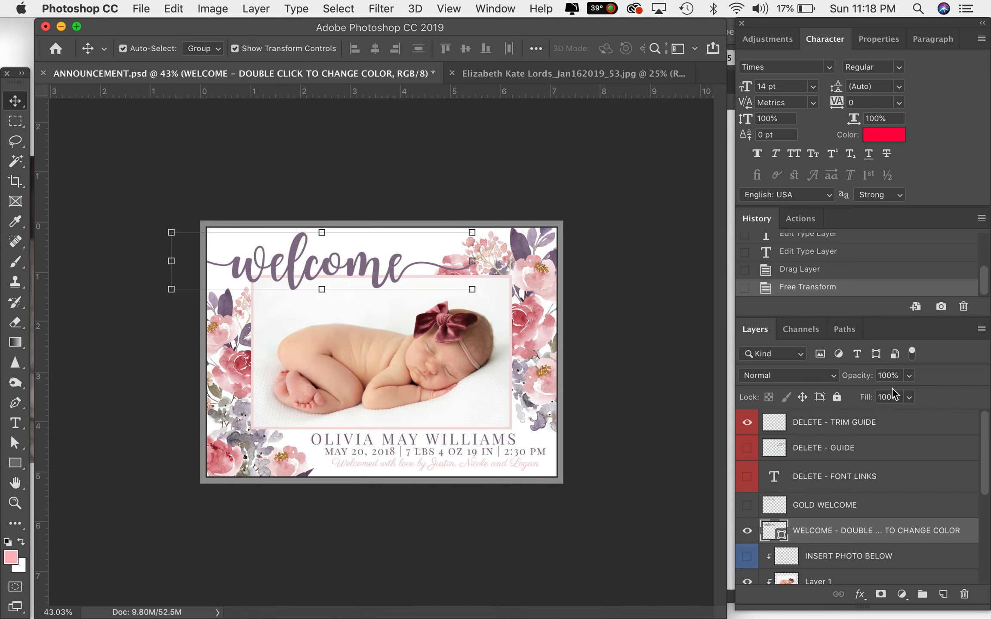
# - Preview the gold welcome graphic in place of the coloured one, then restore the original welcome layer
pyautogui.scroll(-2, 841, 533)
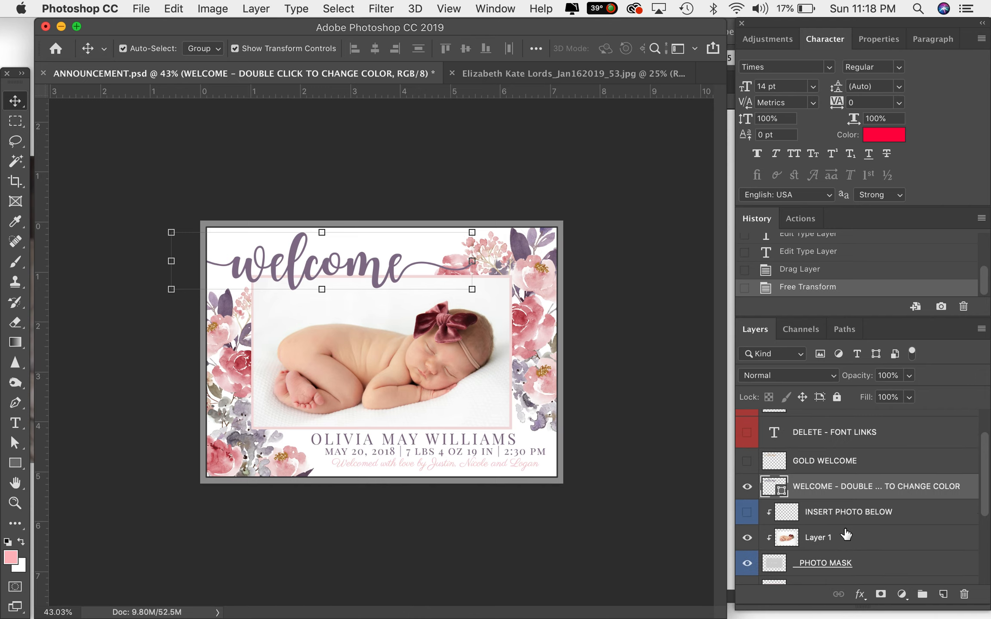
pyautogui.click(747, 487)
pyautogui.click(747, 460)
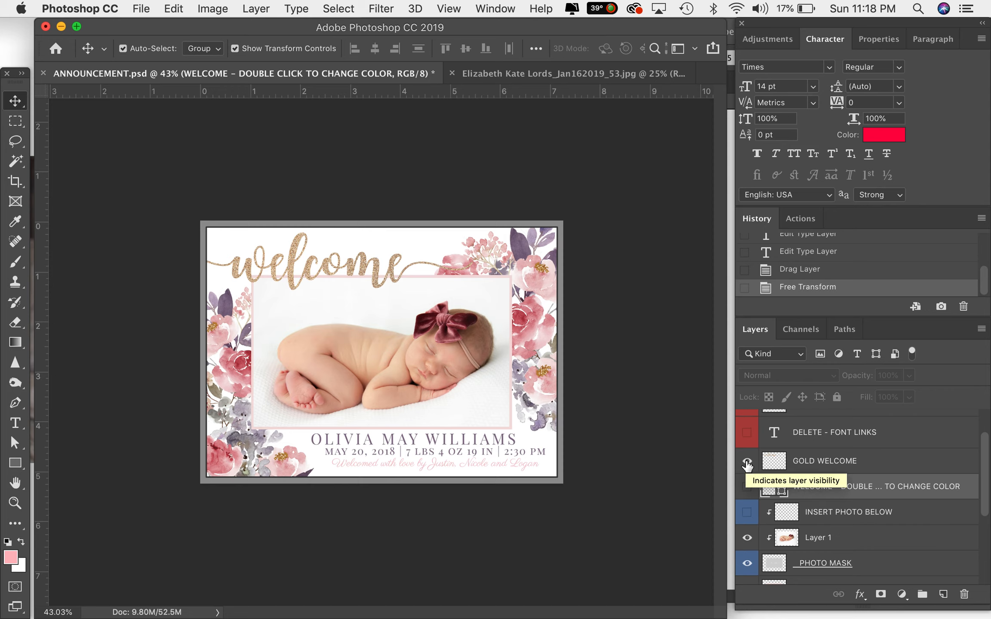
pyautogui.click(747, 461)
pyautogui.click(747, 486)
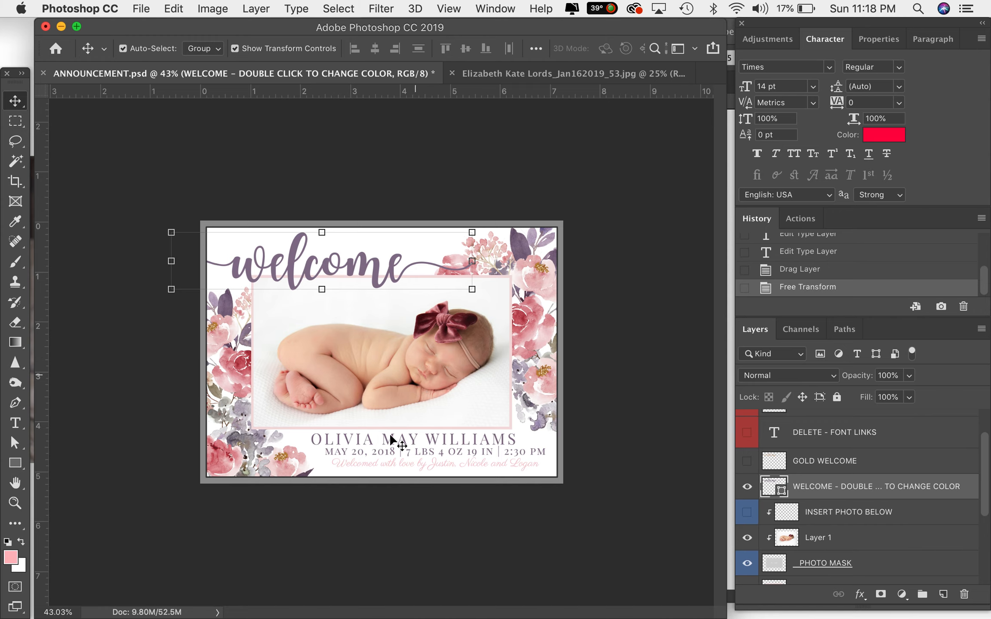
# - Try sampled colours for the photo border's fill, then cancel the colour picker
pyautogui.scroll(-2, 831, 467)
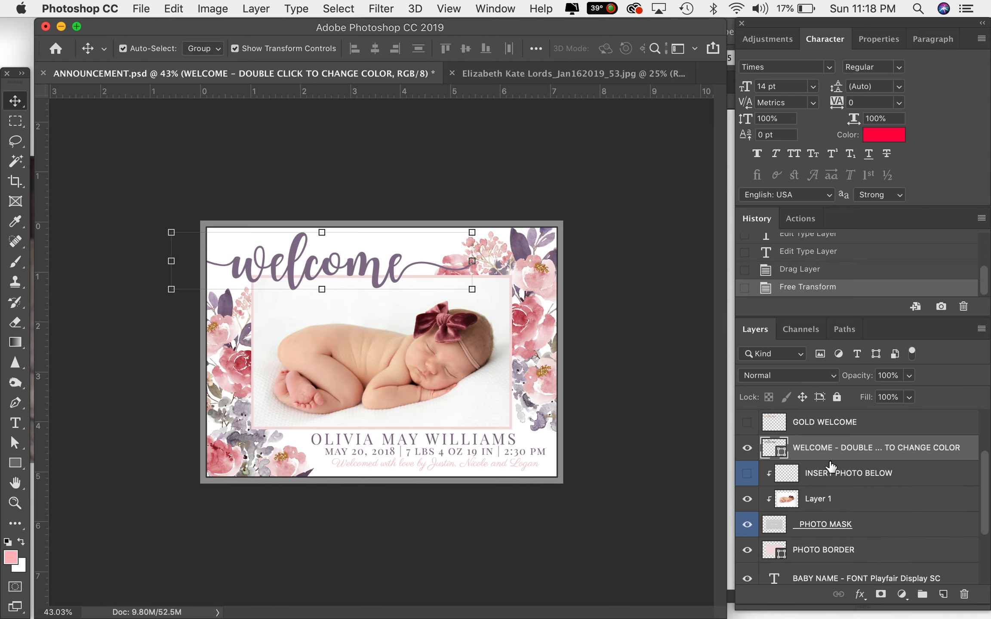
pyautogui.scroll(-2, 830, 466)
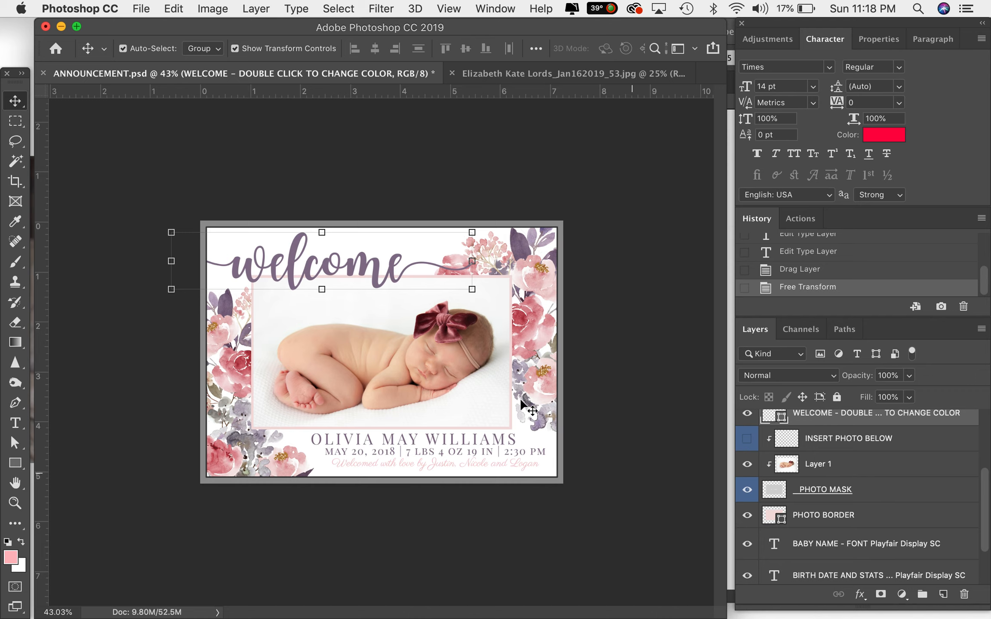
pyautogui.click(453, 357)
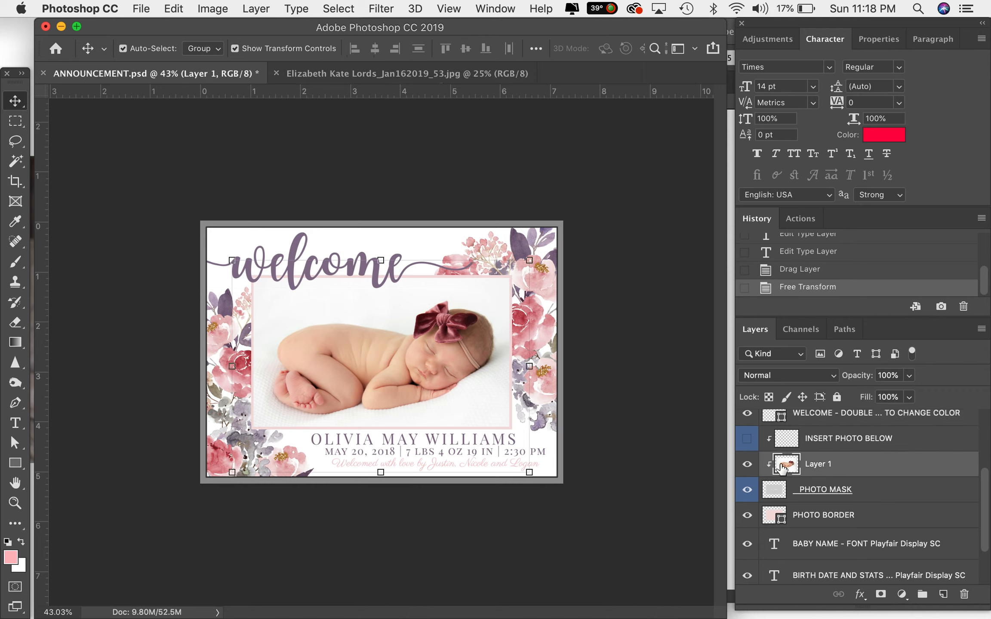
pyautogui.click(774, 516)
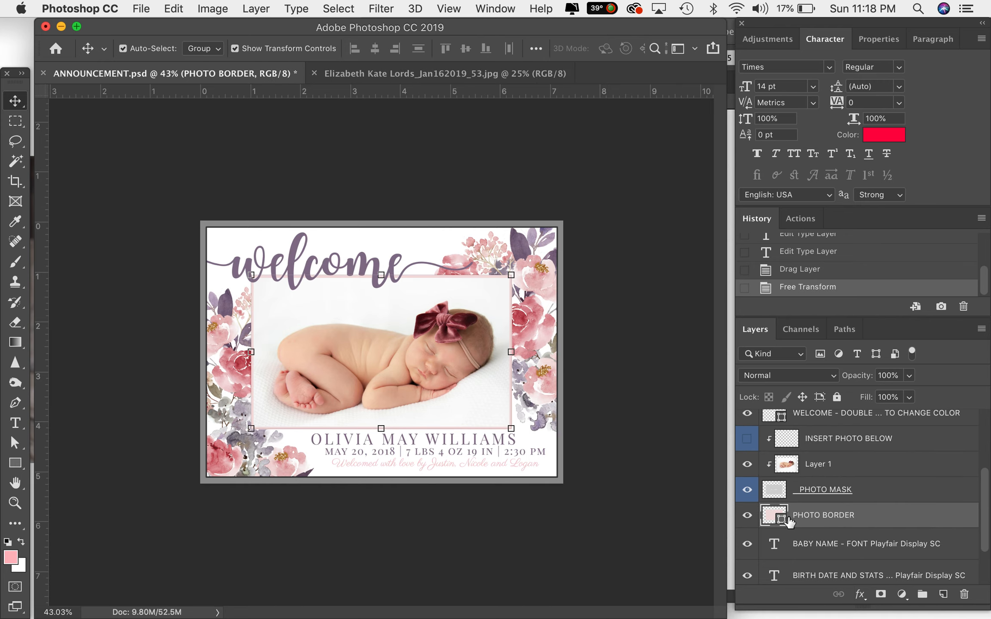
pyautogui.doubleClick(783, 520)
pyautogui.moveTo(603, 410); pyautogui.dragTo(516, 353)
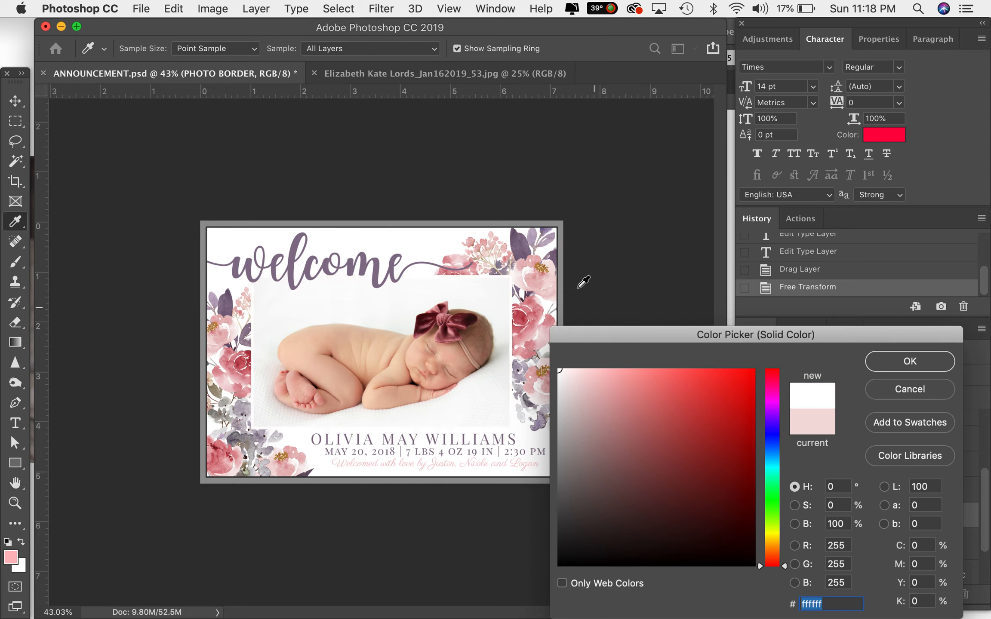
pyautogui.click(520, 249)
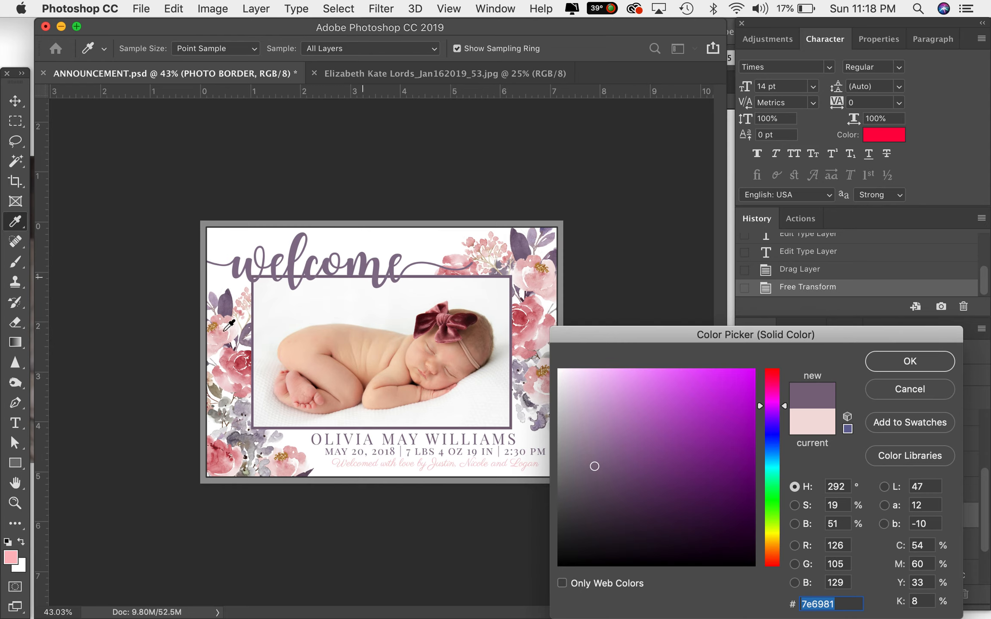
pyautogui.click(448, 328)
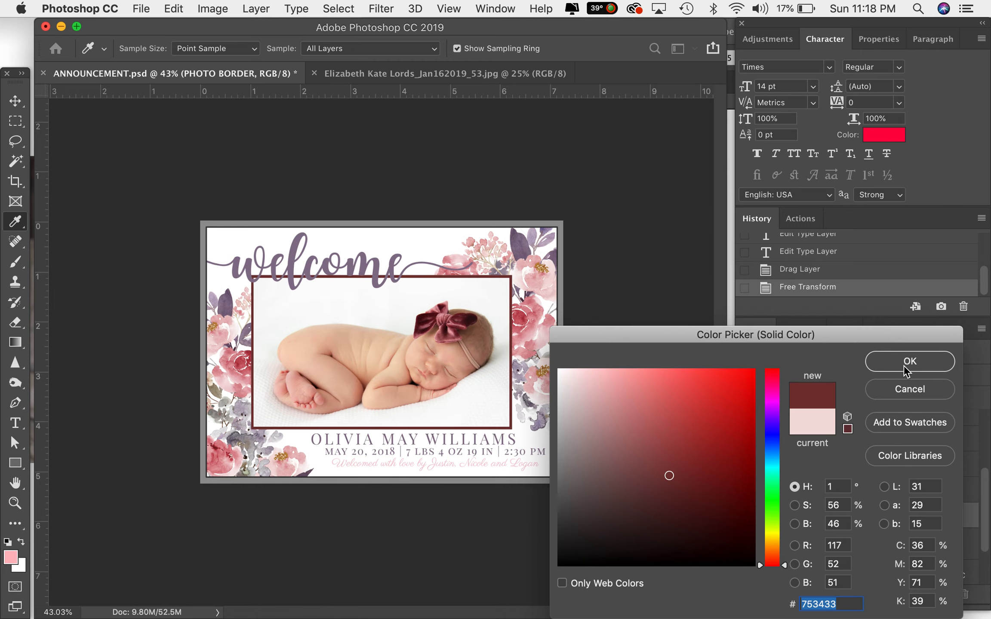
pyautogui.click(902, 389)
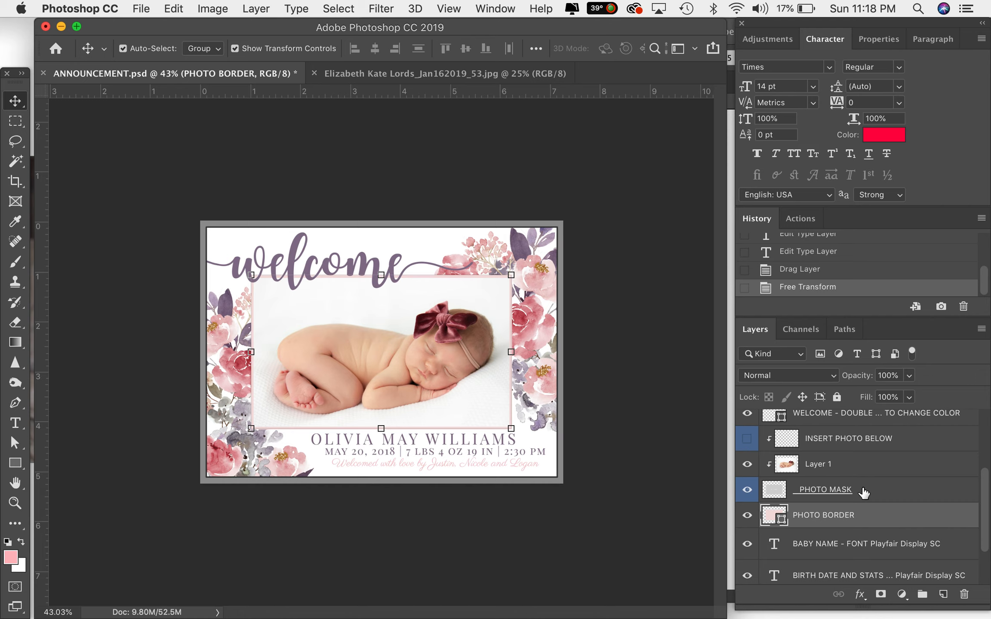
# - Replace the baby name text with the new baby's first, middle and last name in capitals
pyautogui.scroll(-3, 864, 494)
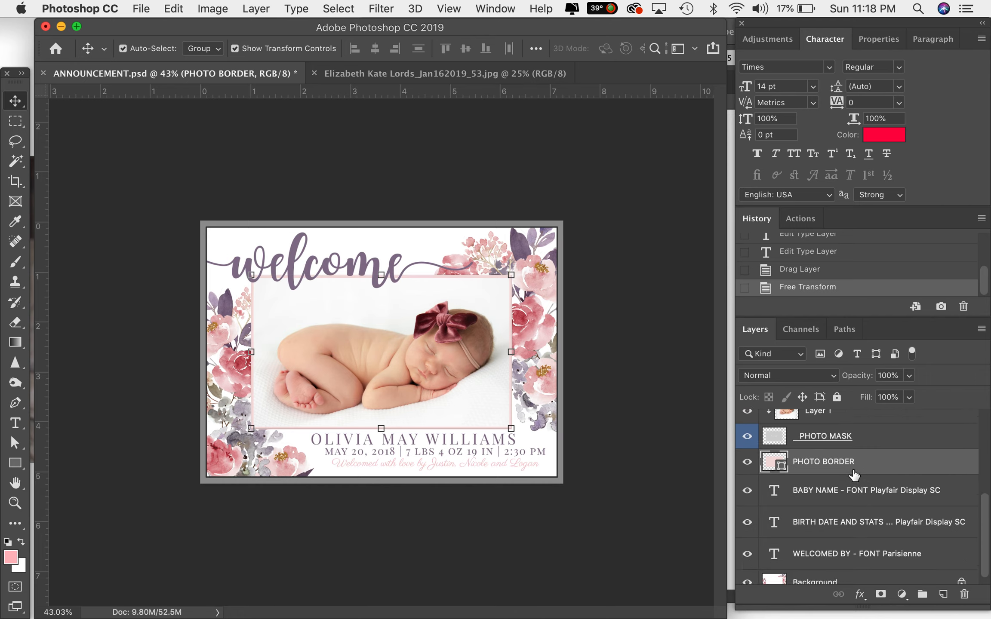
pyautogui.click(814, 498)
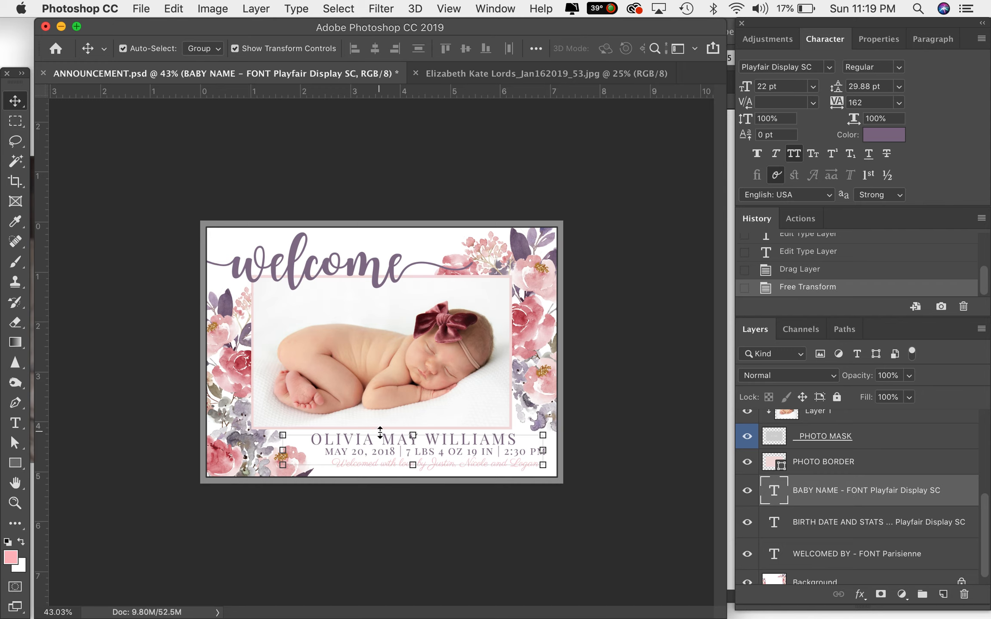
pyautogui.press('t')
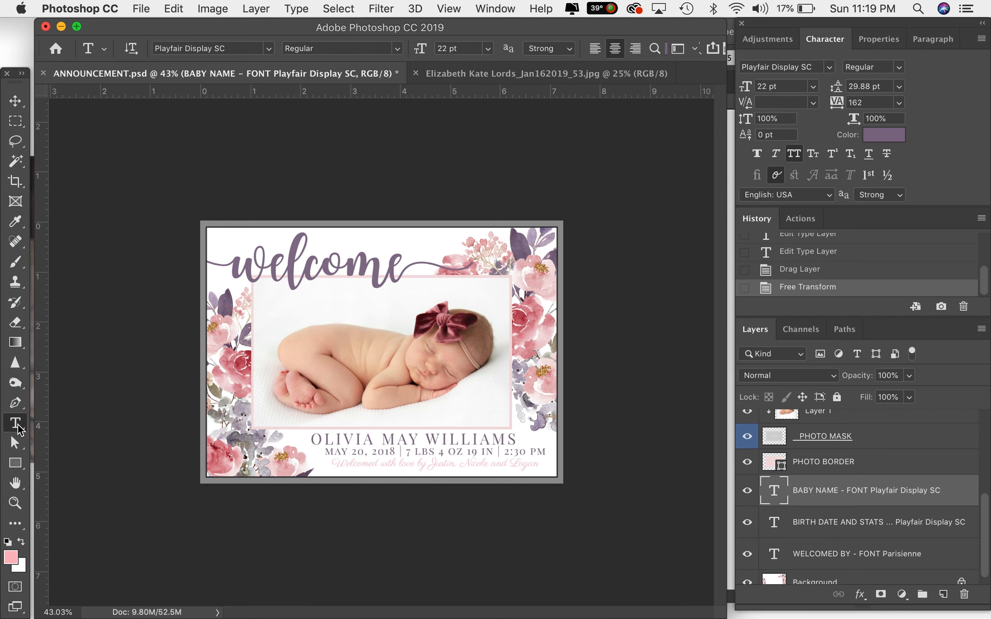
pyautogui.click(339, 436)
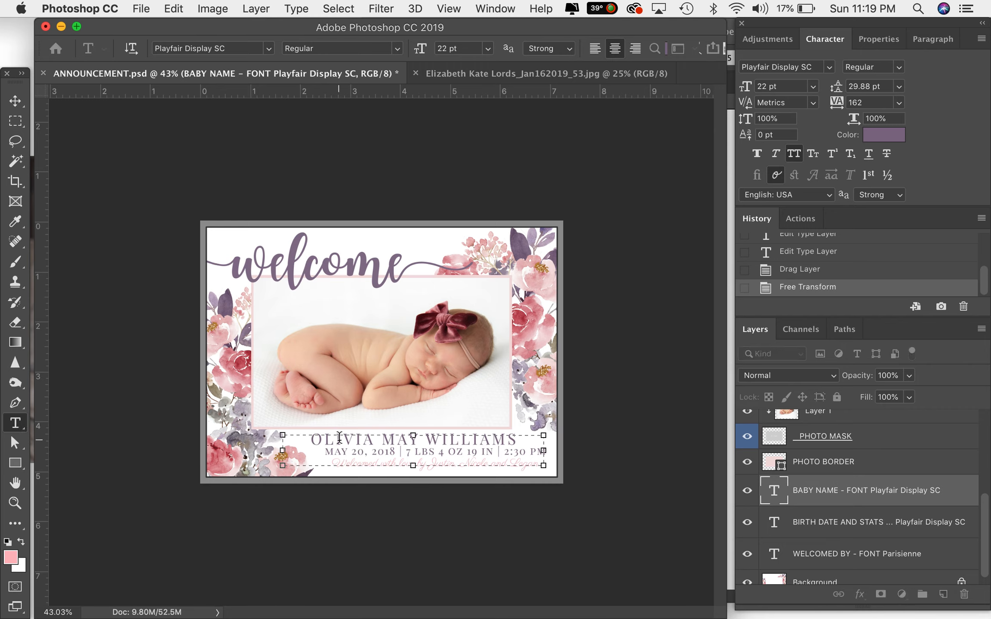
pyautogui.tripleClick(339, 437)
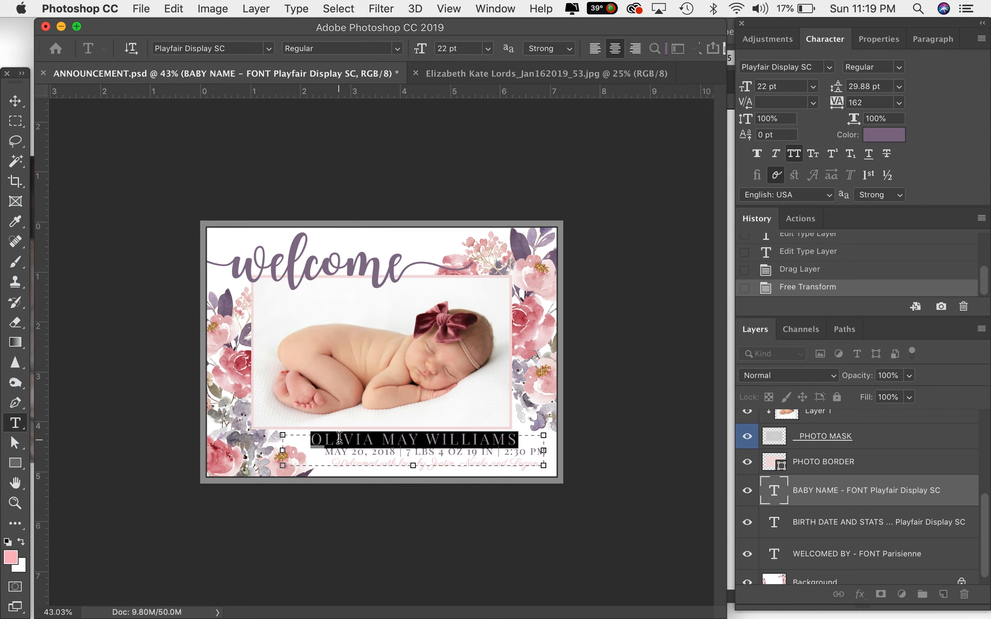
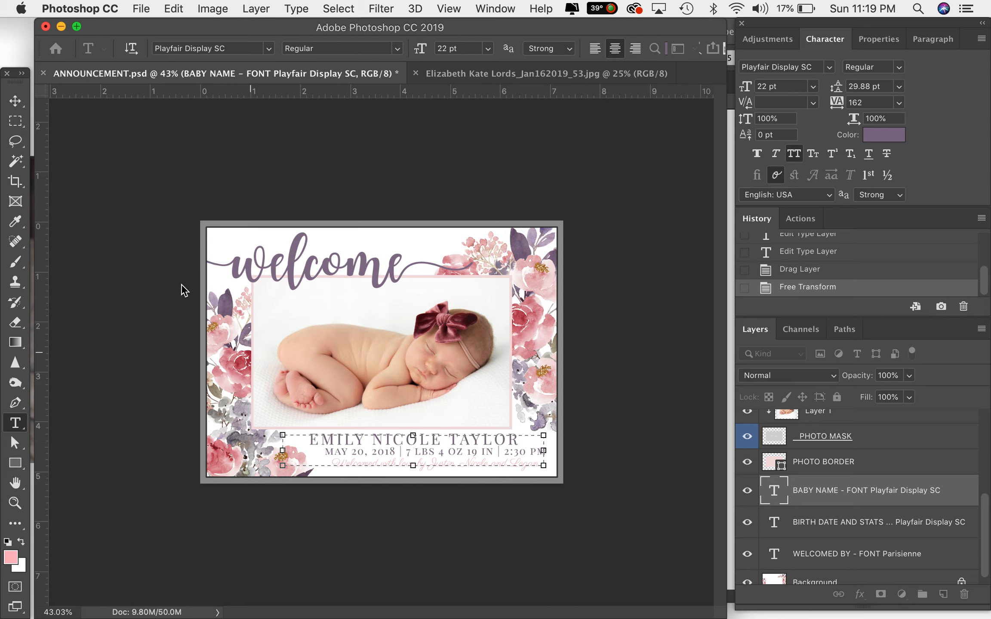
# - Edit the birth date in the stats line to the new baby's birth month, day and year
pyautogui.click(830, 522)
pyautogui.click(830, 522)
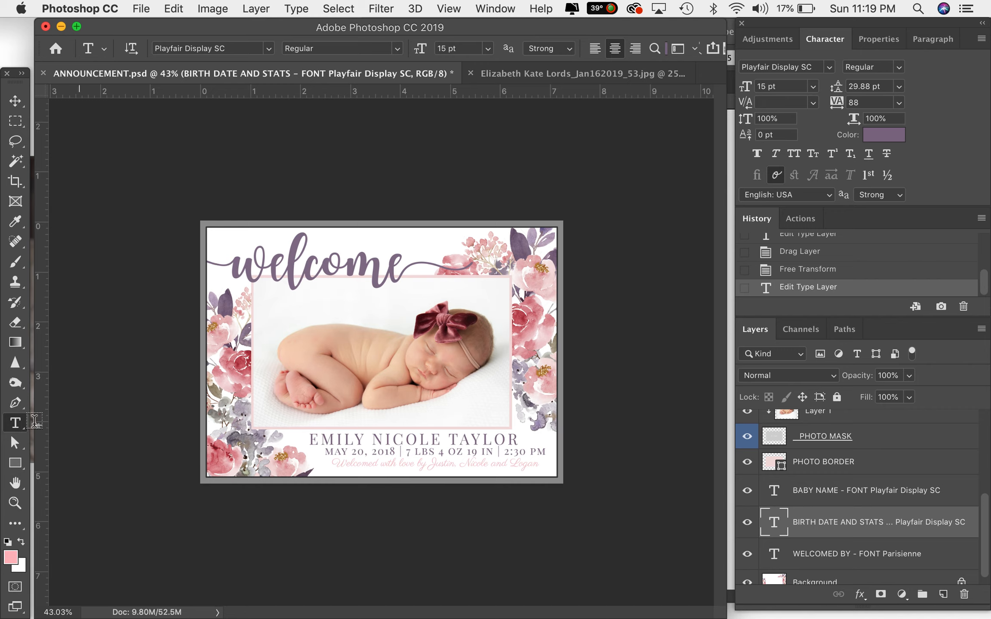
pyautogui.click(339, 452)
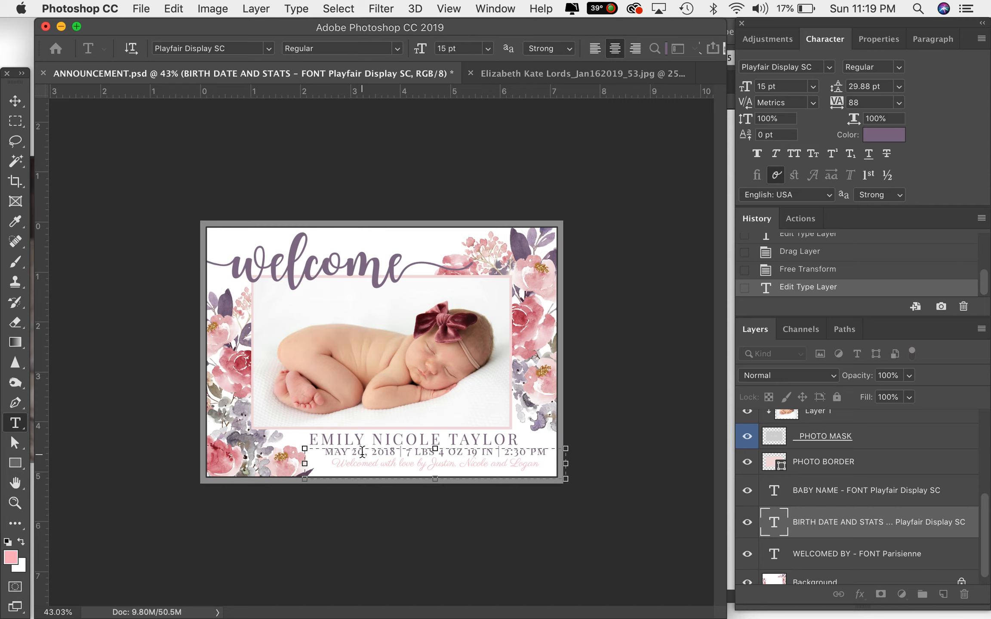
pyautogui.press('BackSpace')
pyautogui.press('BackSpace')
pyautogui.press('BackSpace')
pyautogui.write('JunE')
pyautogui.press('Right')
pyautogui.press('Right')
pyautogui.press('Right')
pyautogui.write(',')
pyautogui.press('BackSpace')
pyautogui.write('9')
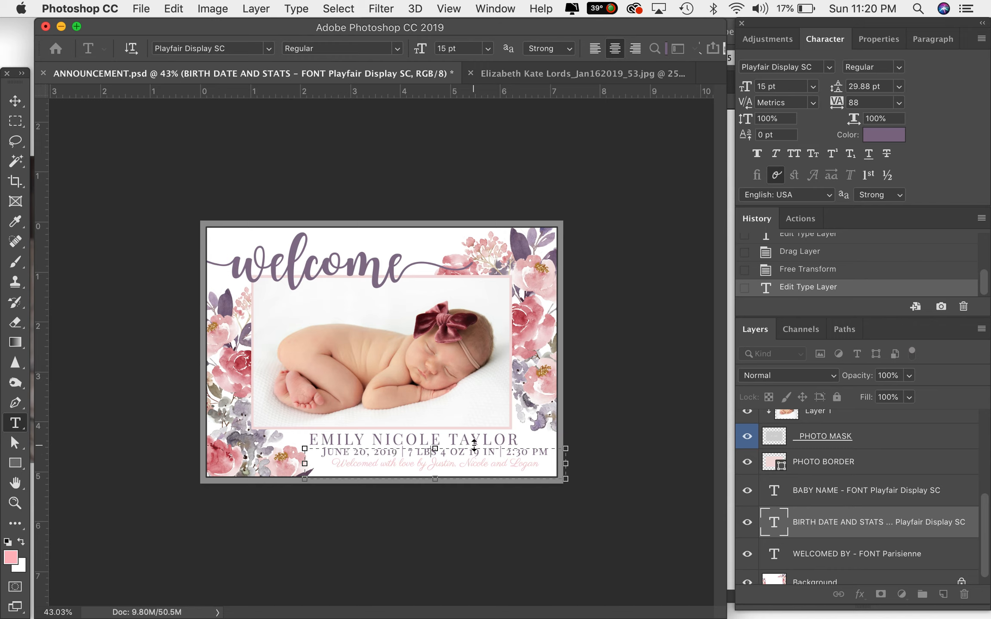
pyautogui.press('BackSpace')
pyautogui.write('1')
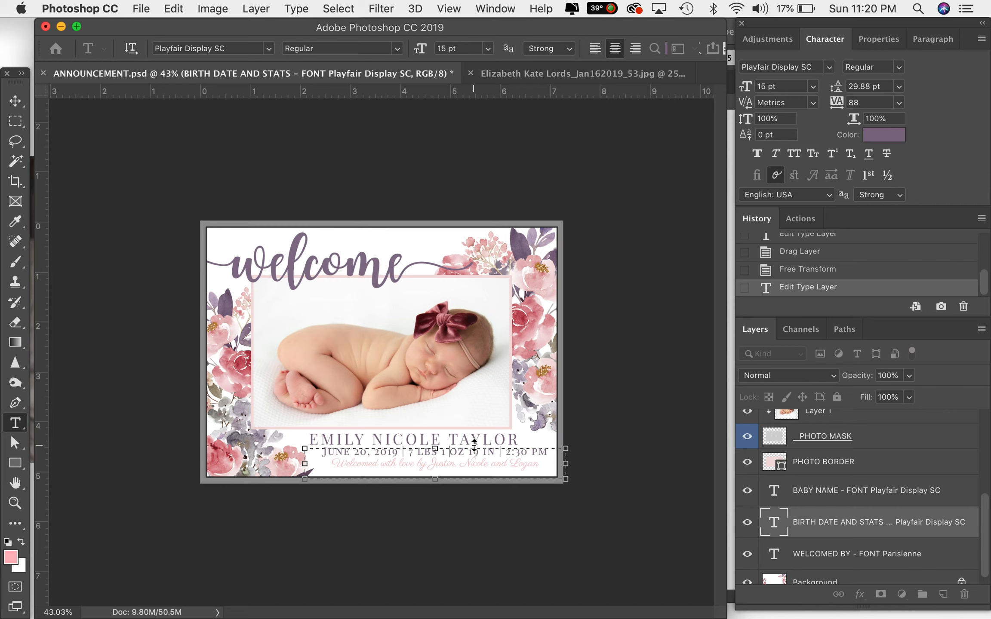
# - Change the birth time in the stats line to 1:30 AM
pyautogui.click(528, 451)
pyautogui.press('BackSpace')
pyautogui.press('BackSpace')
pyautogui.press('BackSpace')
pyautogui.press('BackSpace')
pyautogui.write('1:30')
pyautogui.press('Right')
pyautogui.press('Delete')
pyautogui.write('A')
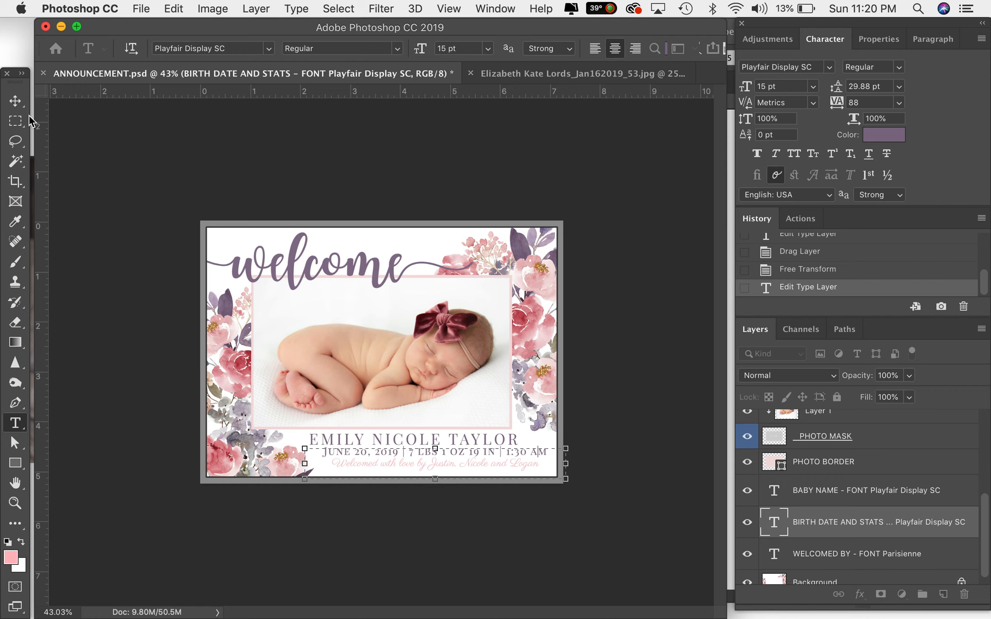
# - Replace the names in the welcomed-by line with the new family members' names
pyautogui.click(16, 104)
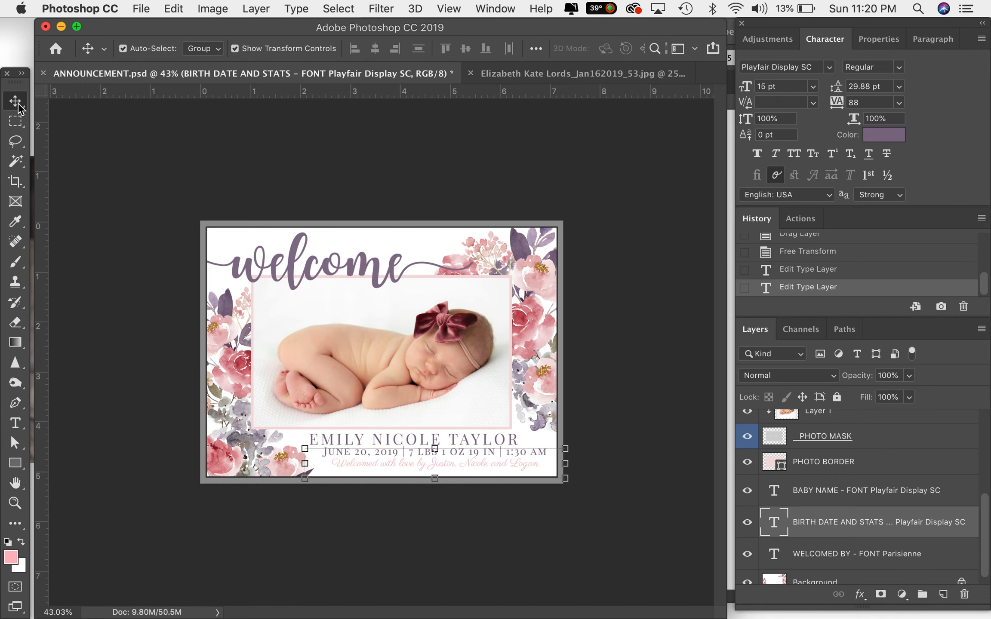
pyautogui.click(830, 552)
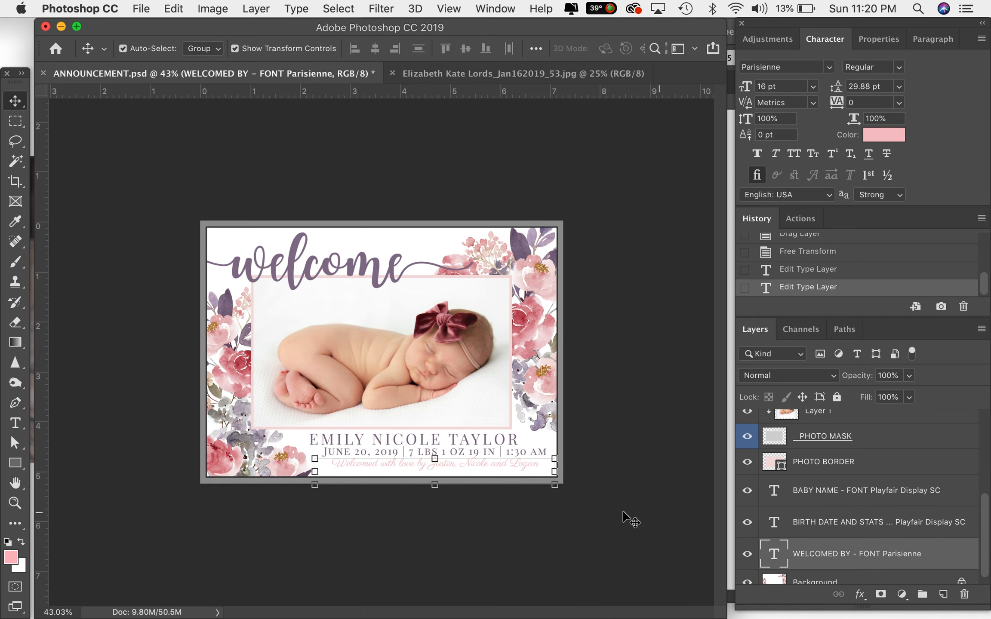
pyautogui.scroll(3, 395, 485)
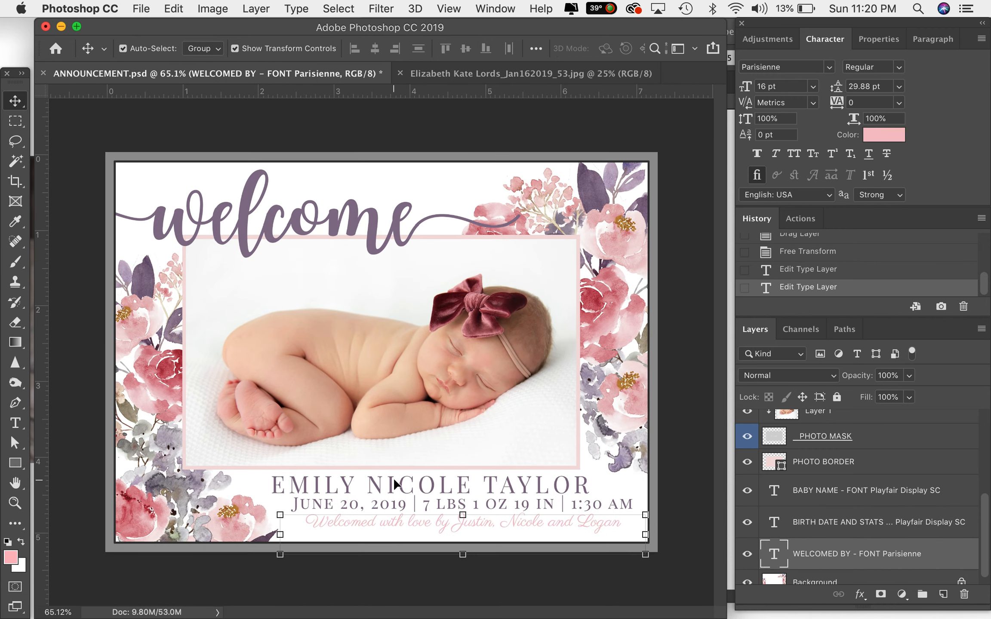
pyautogui.press('t')
pyautogui.click(425, 531)
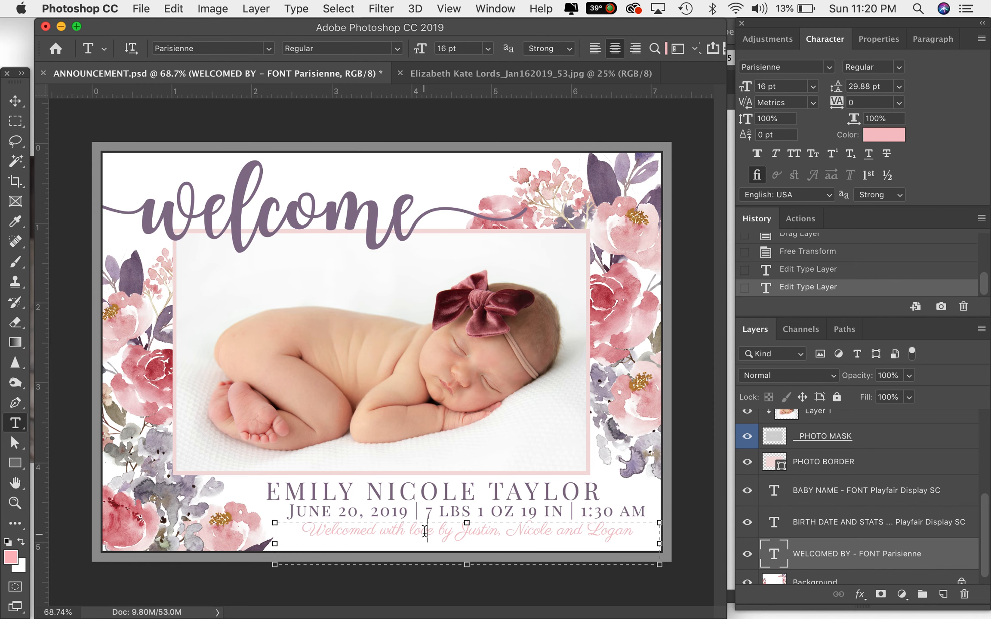
pyautogui.moveTo(461, 534); pyautogui.dragTo(755, 518)
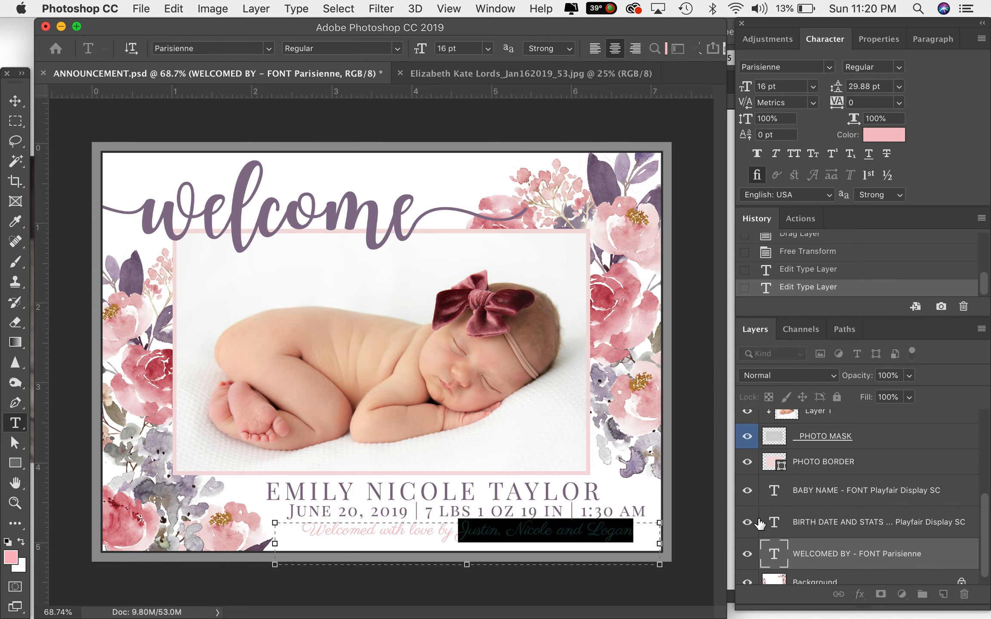
pyautogui.write('M')
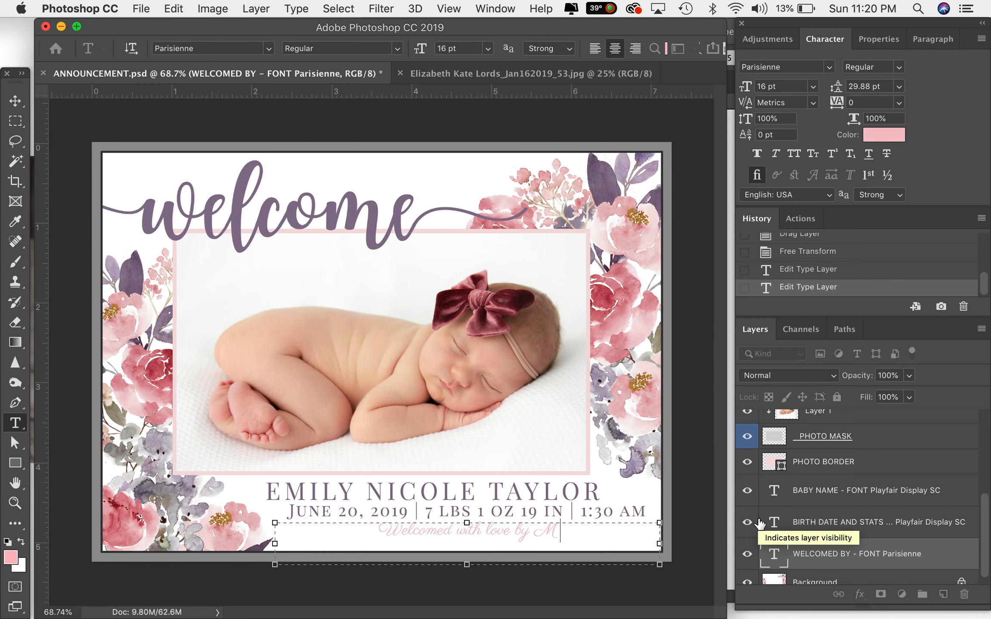
pyautogui.write('atthew,')
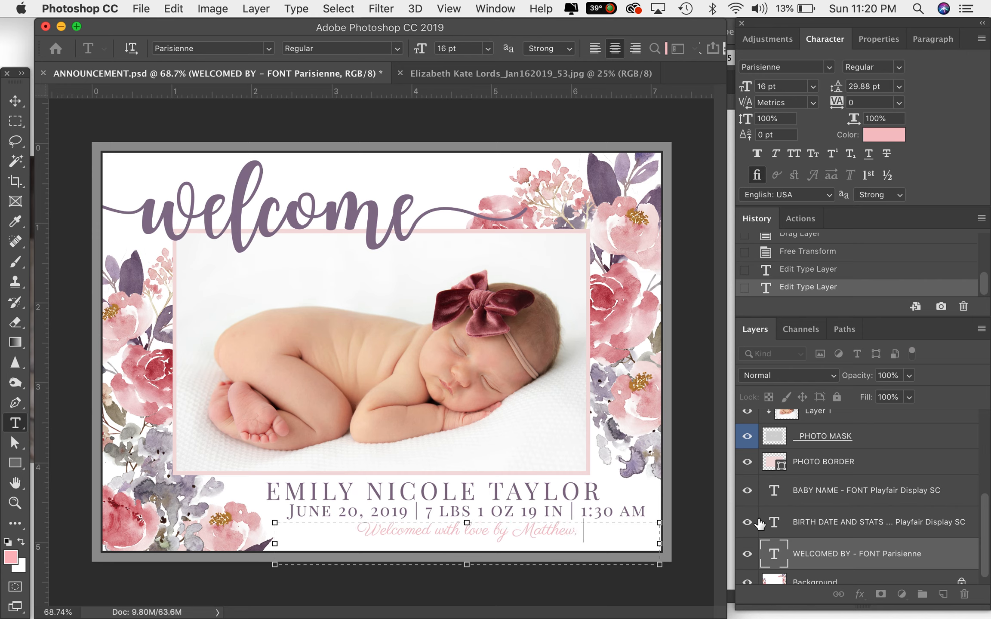
pyautogui.write(' Jane')
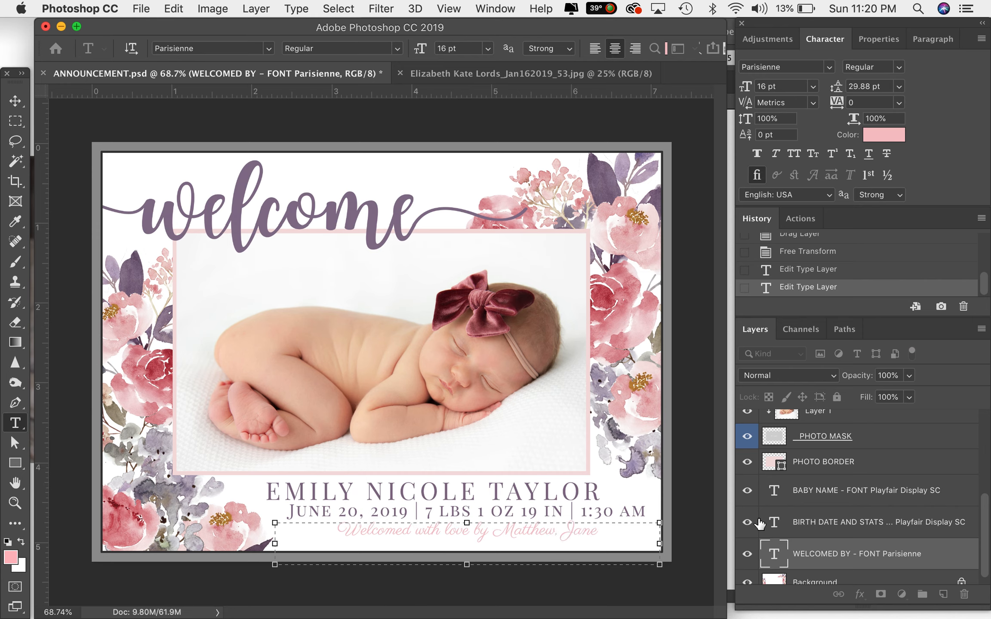
pyautogui.write(' & Logan')
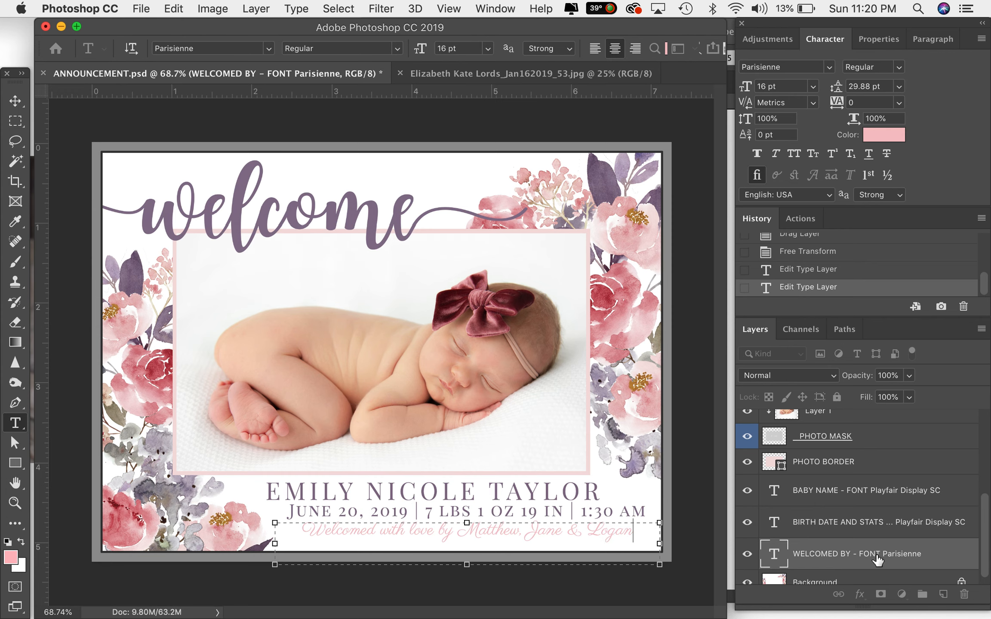
# - Nudge the baby name text up slightly on the announcement
pyautogui.click(851, 525)
pyautogui.scroll(-1, 850, 535)
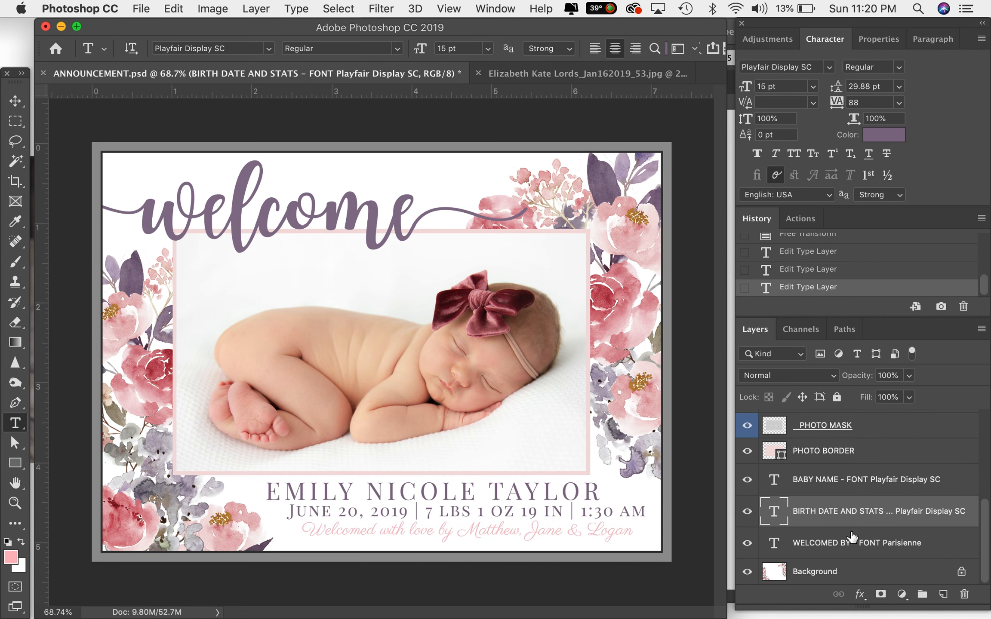
pyautogui.click(815, 571)
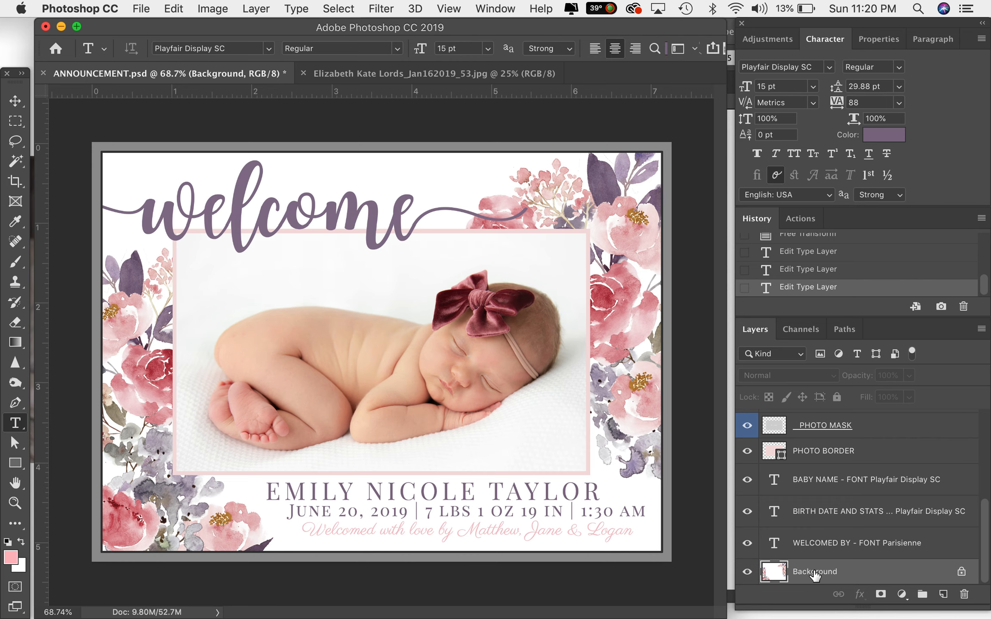
pyautogui.click(16, 101)
pyautogui.click(327, 493)
pyautogui.press('Up')
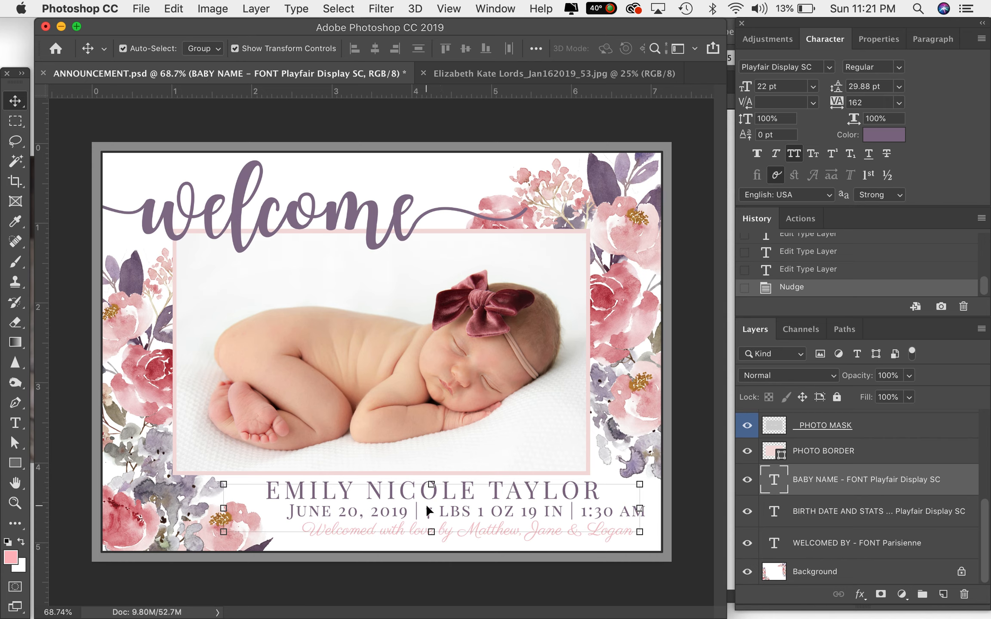
# - Select all of the baby name text and set its font size to 18 pt
pyautogui.click(15, 423)
pyautogui.click(332, 489)
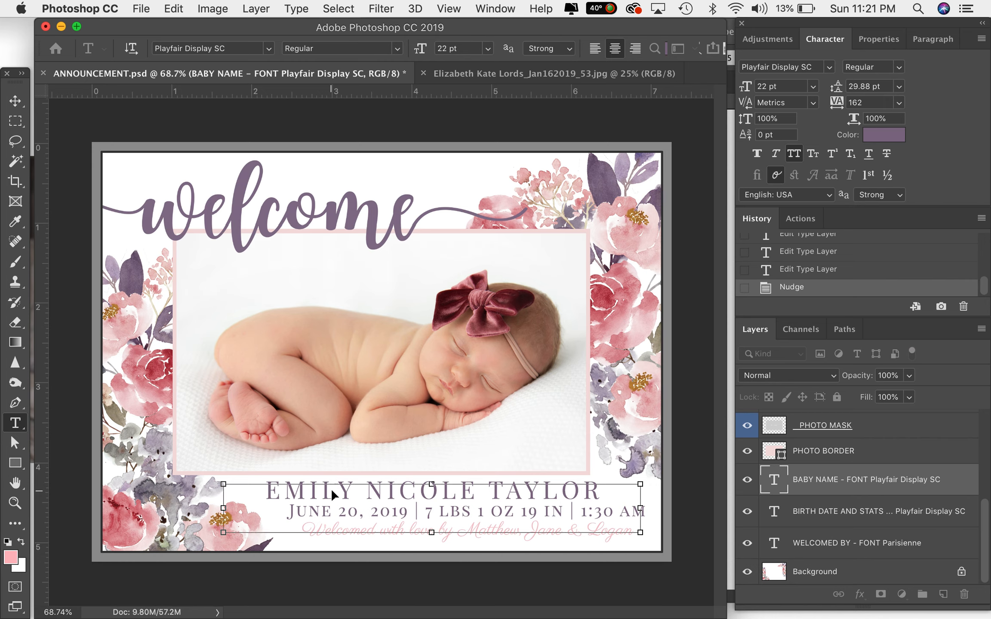
pyautogui.tripleClick(331, 490)
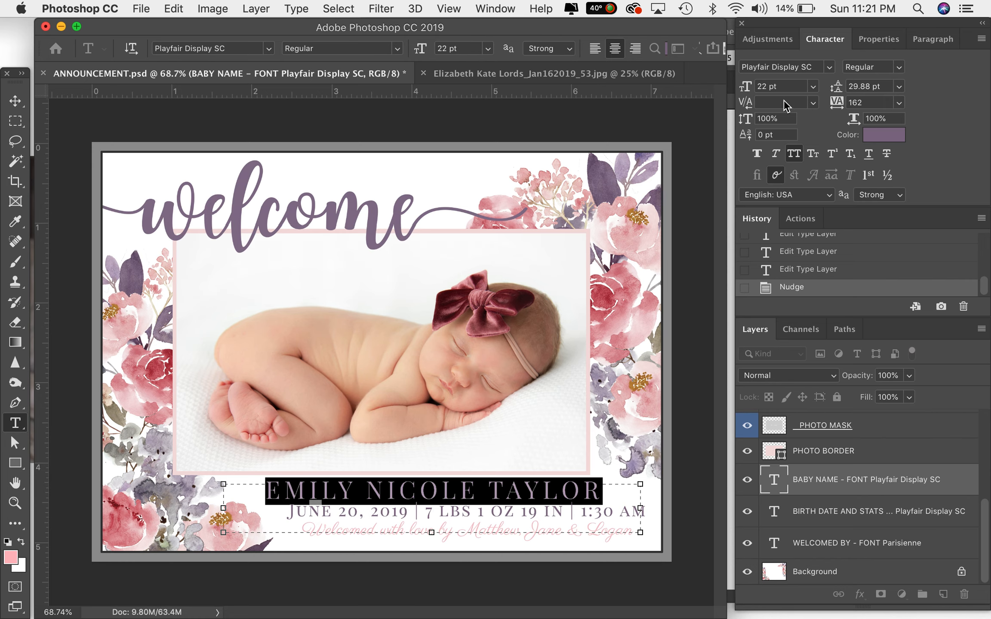
pyautogui.click(812, 86)
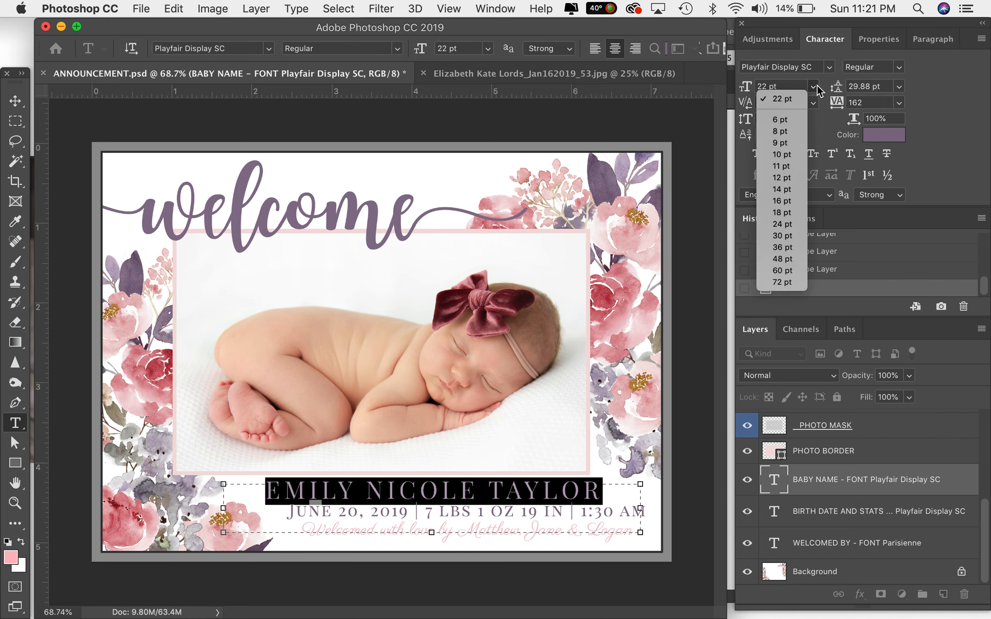
pyautogui.click(788, 212)
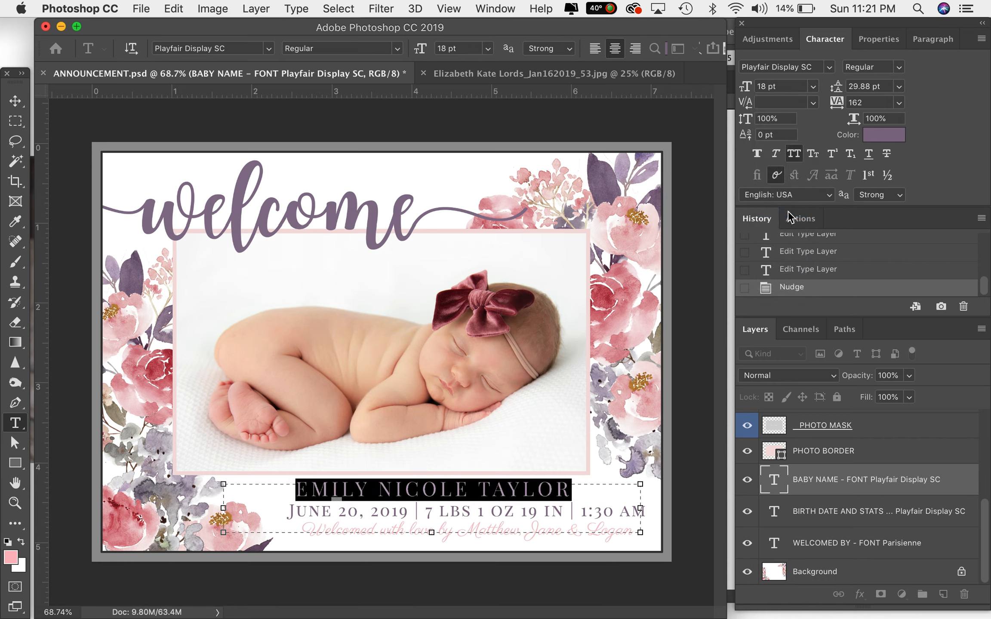
# - Try several type styles on the baby name and apply small caps
pyautogui.click(796, 155)
pyautogui.click(795, 154)
pyautogui.click(757, 155)
pyautogui.click(757, 155)
pyautogui.click(776, 156)
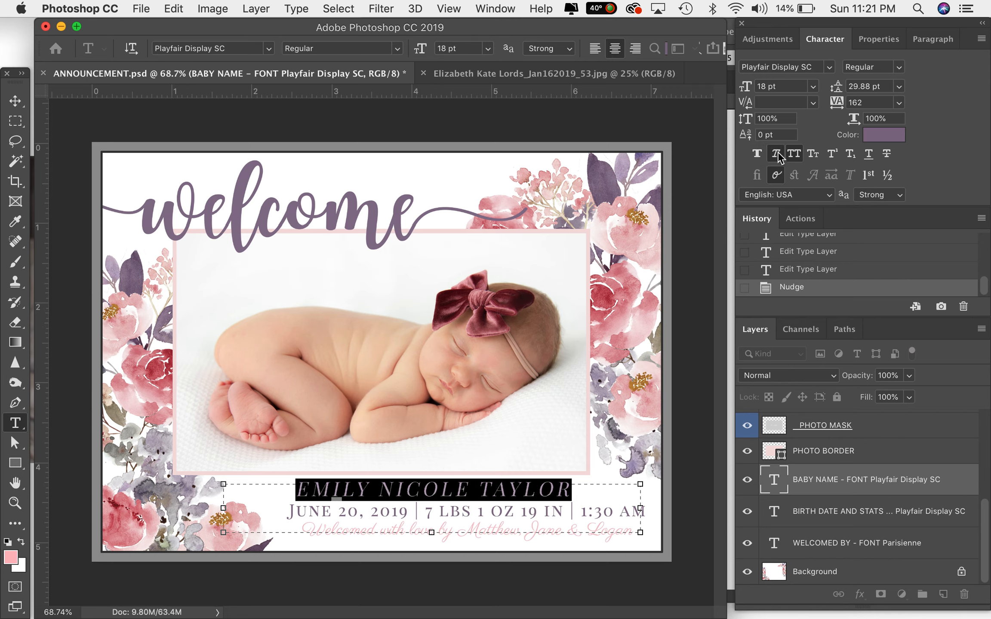
pyautogui.click(777, 155)
pyautogui.click(812, 155)
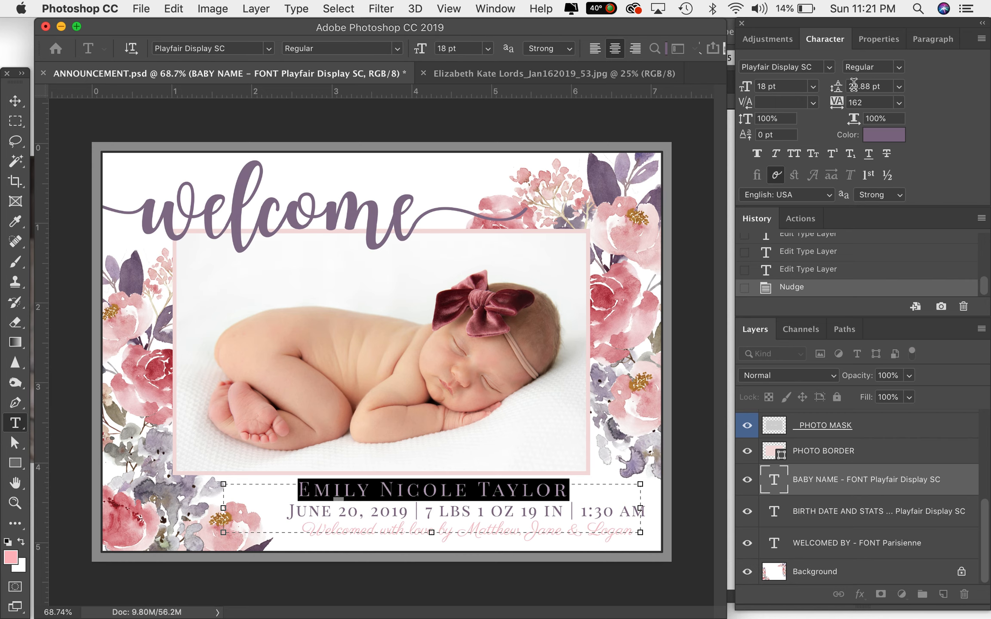
# - Adjust the baby name's letter tracking to 142
pyautogui.click(836, 102)
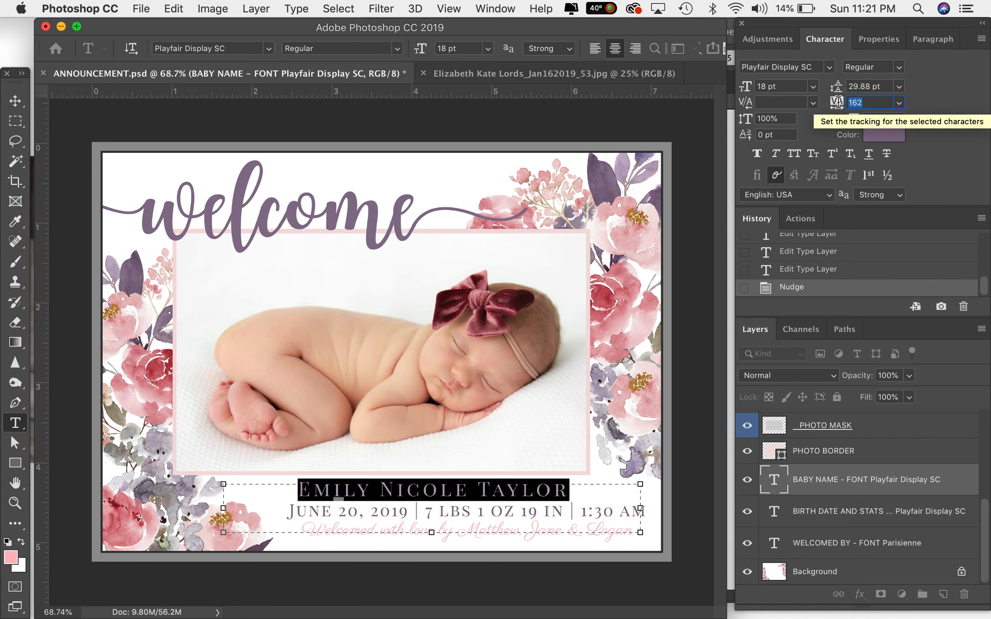
pyautogui.moveTo(837, 102); pyautogui.dragTo(839, 106)
pyautogui.press('Down')
pyautogui.press('Down')
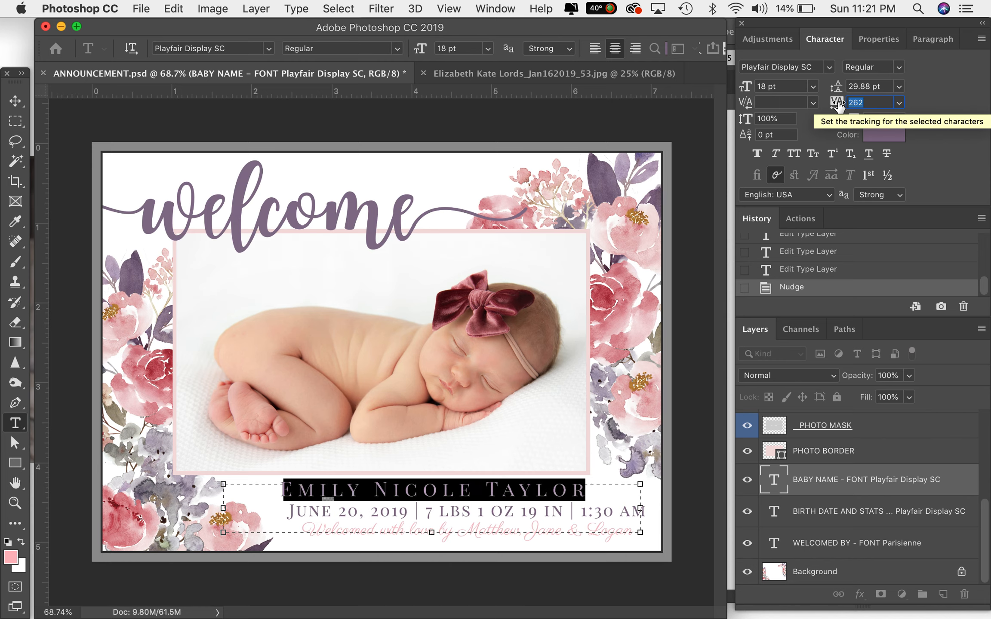
pyautogui.press('Down')
pyautogui.press('Down')
pyautogui.press('Down')
pyautogui.press('Down')
pyautogui.press('Down')
pyautogui.press('Down')
pyautogui.press('Down')
pyautogui.press('Down')
pyautogui.press('Down')
pyautogui.press('Down')
pyautogui.press('Down')
pyautogui.press('Down')
pyautogui.press('Down')
pyautogui.press('Down')
pyautogui.press('Down')
pyautogui.press('Down')
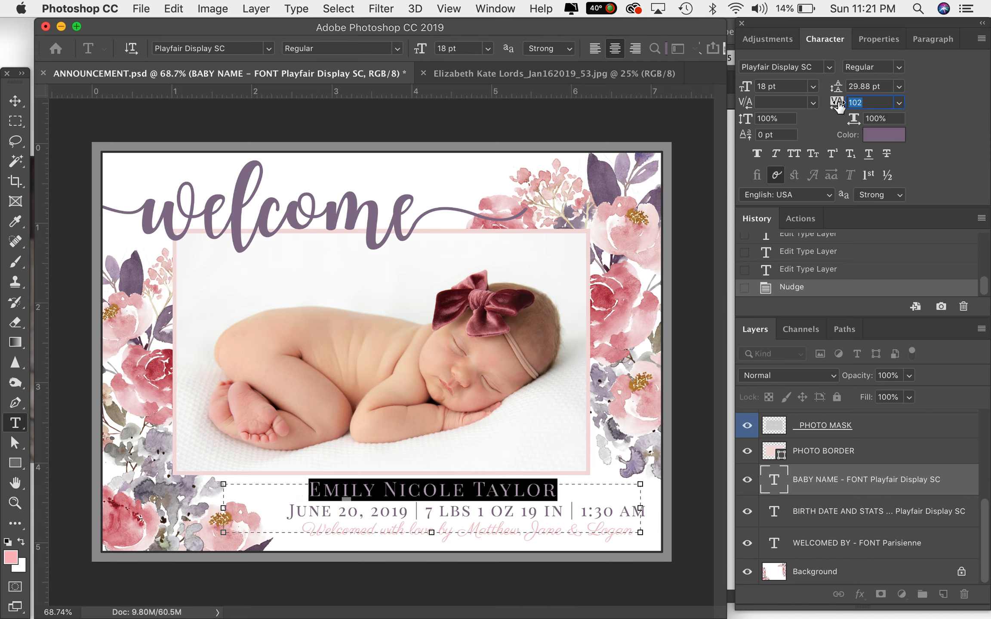
pyautogui.press('Down')
pyautogui.press('Down')
pyautogui.press('Up')
pyautogui.press('Up')
pyautogui.press('Up')
pyautogui.press('Up')
pyautogui.press('Up')
pyautogui.press('Up')
pyautogui.press('Up')
pyautogui.press('Up')
pyautogui.press('Up')
pyautogui.press('Up')
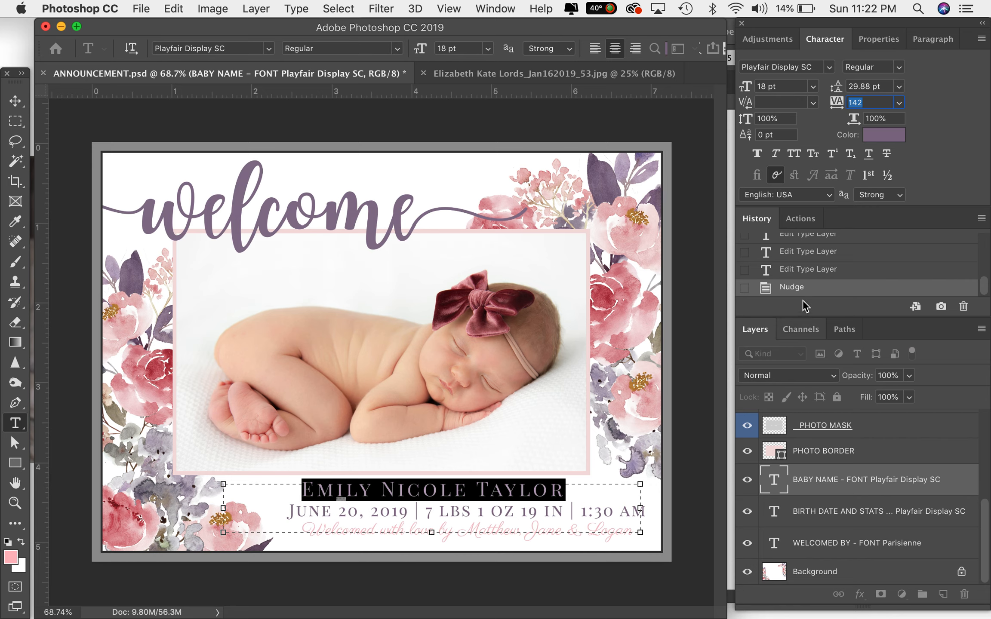
pyautogui.press('Return')
# - Sample colours from the design for the baby name text and apply a muted purple, #85708b
pyautogui.click(883, 137)
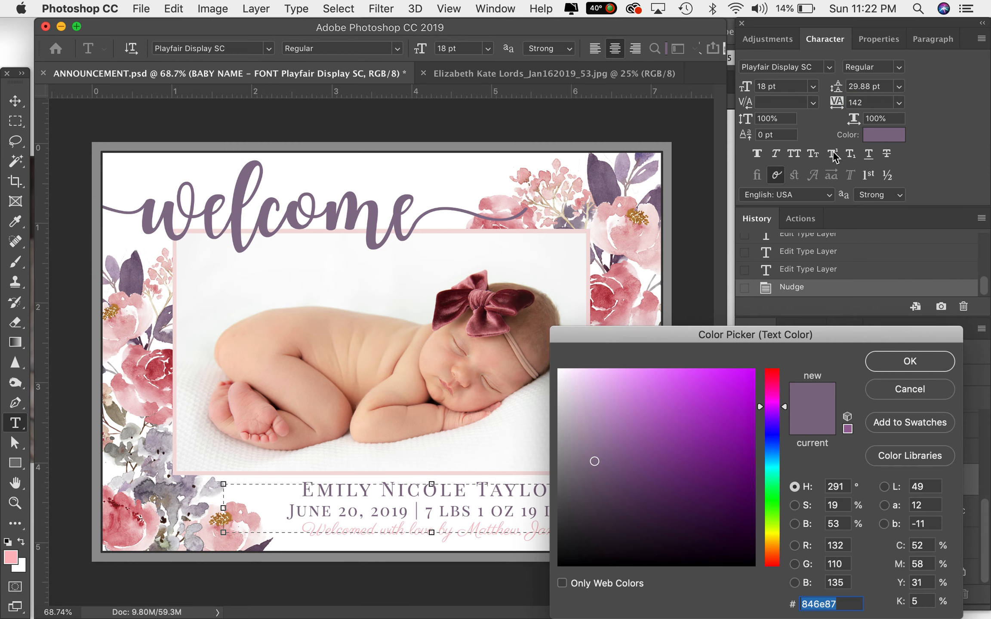
pyautogui.click(629, 210)
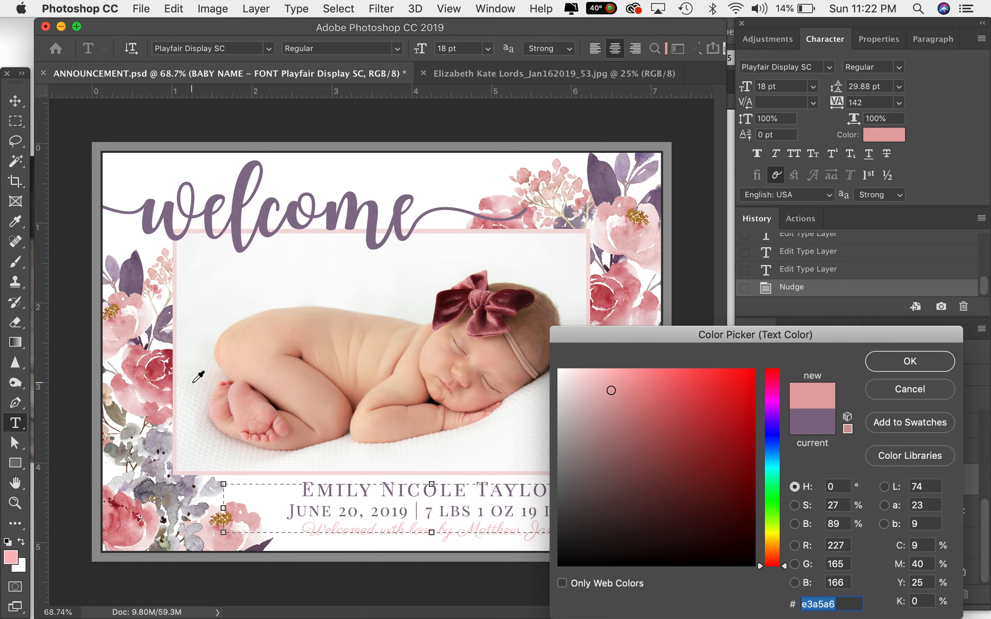
pyautogui.click(889, 361)
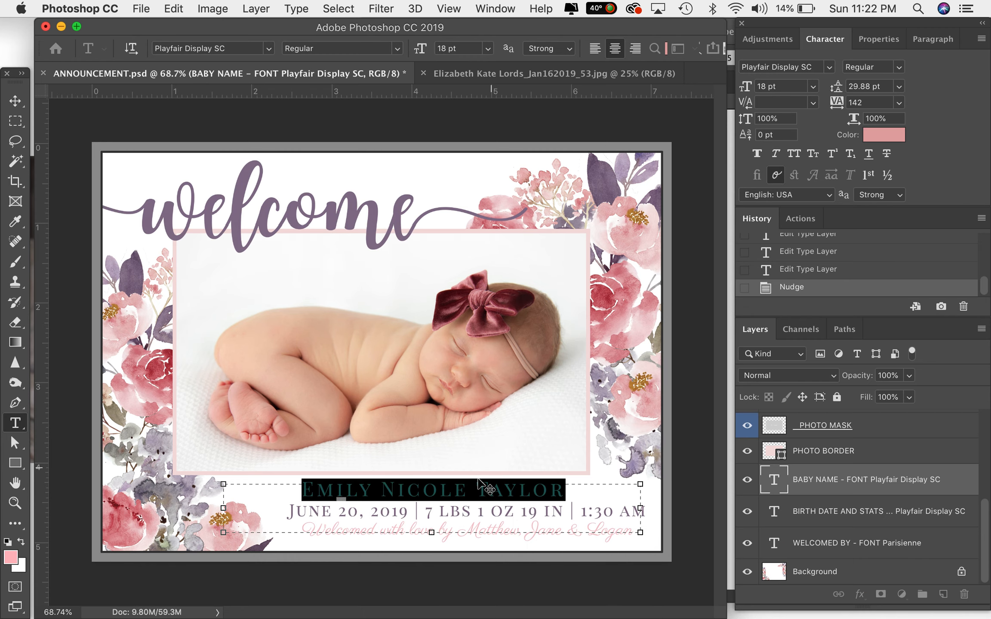
pyautogui.click(884, 135)
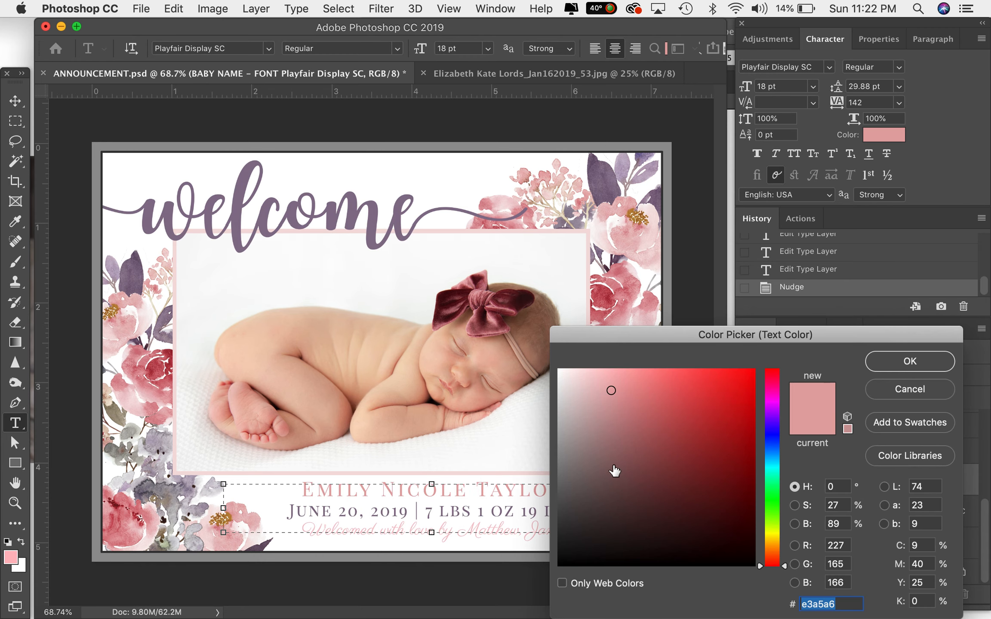
pyautogui.click(499, 313)
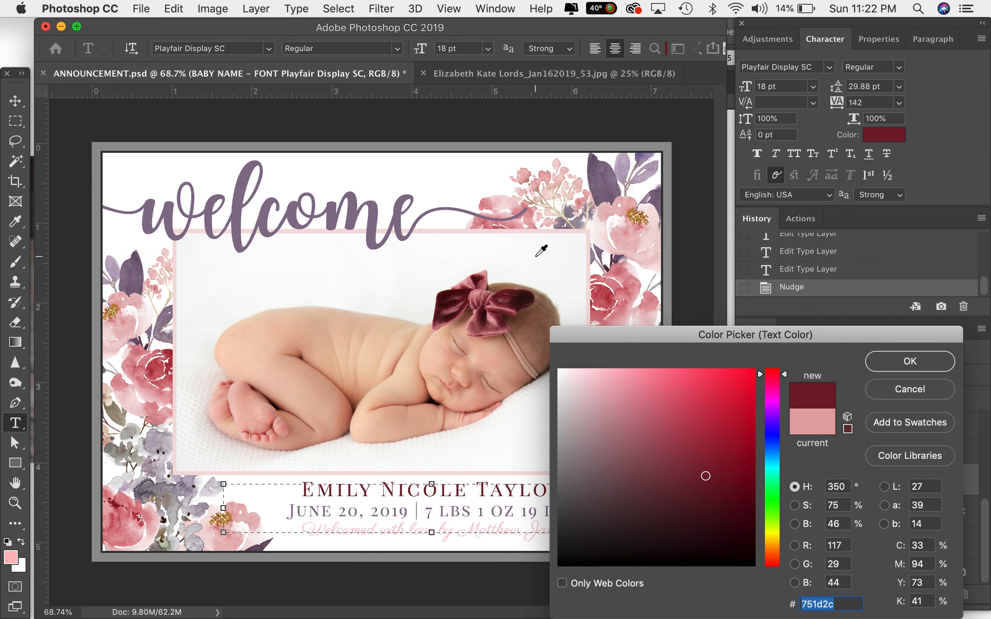
pyautogui.click(136, 271)
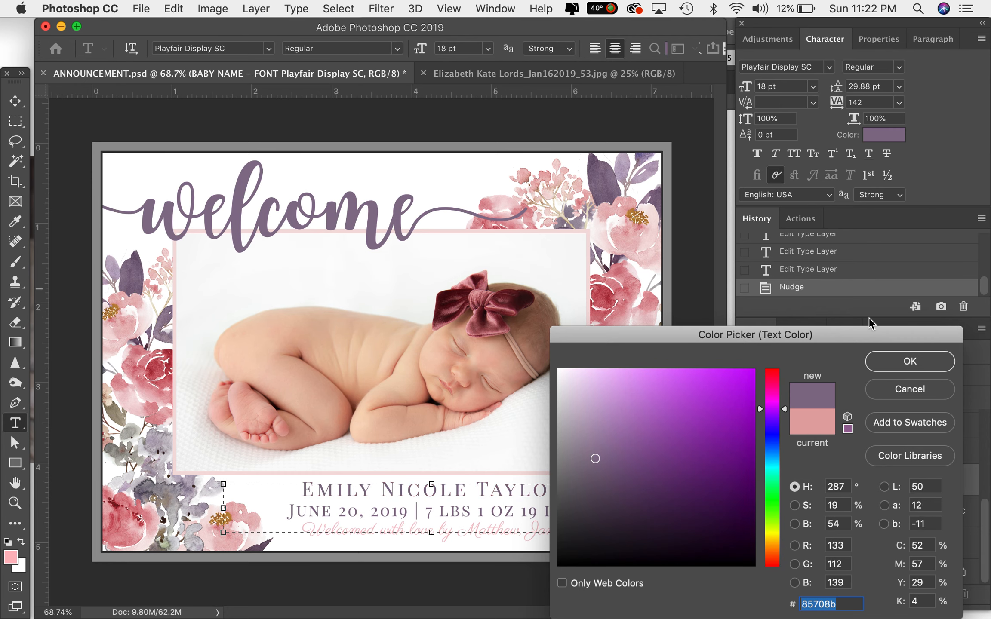
pyautogui.click(910, 361)
# - Reselect the baby name text and recolour it with a deep rose sampled from the flowers, #ba424e
pyautogui.click(374, 488)
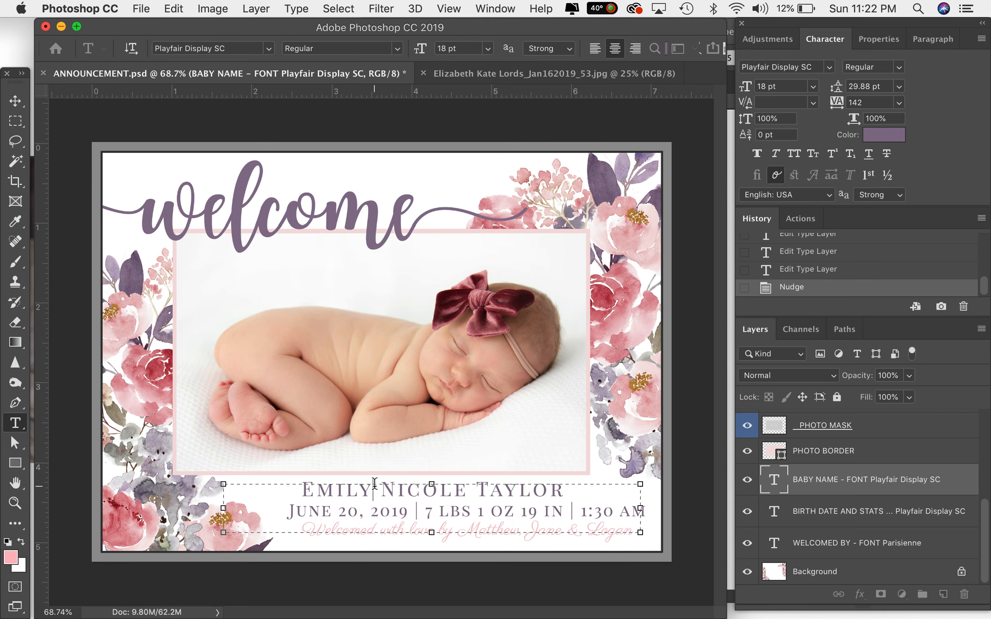
pyautogui.moveTo(562, 488); pyautogui.dragTo(215, 355)
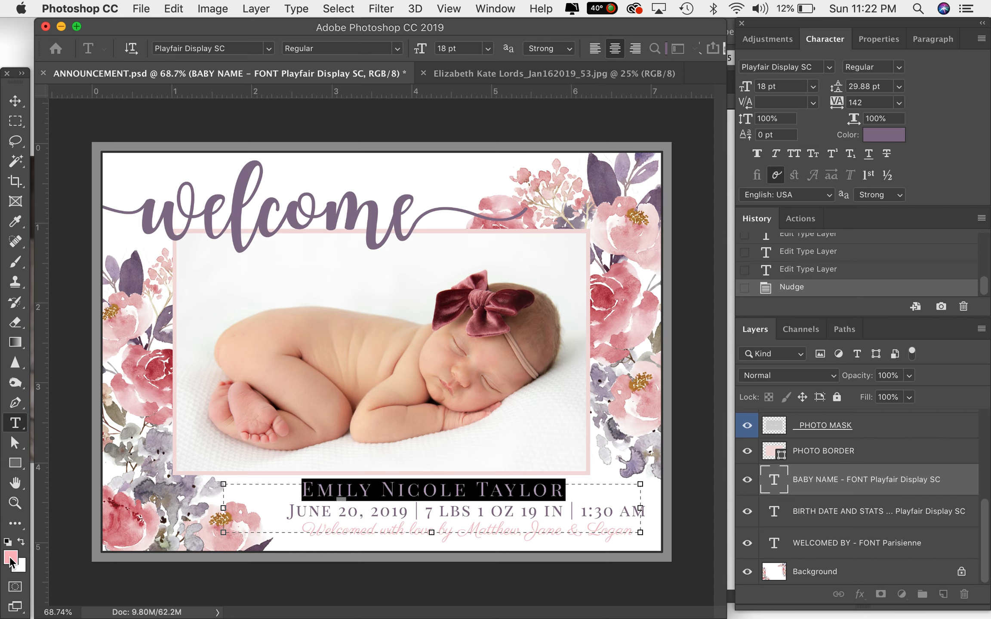
pyautogui.click(10, 559)
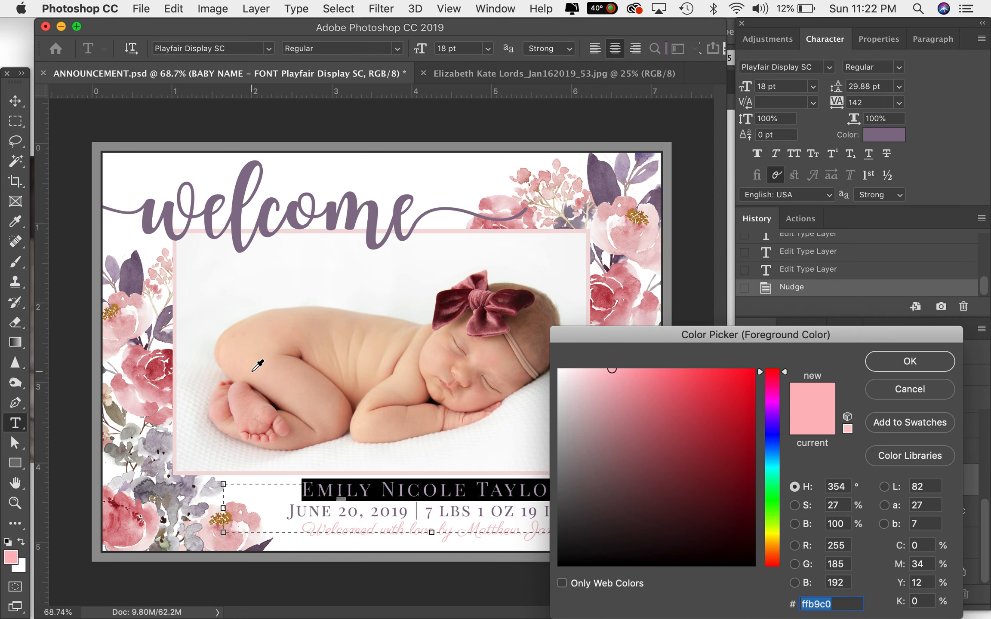
pyautogui.click(167, 354)
pyautogui.click(117, 329)
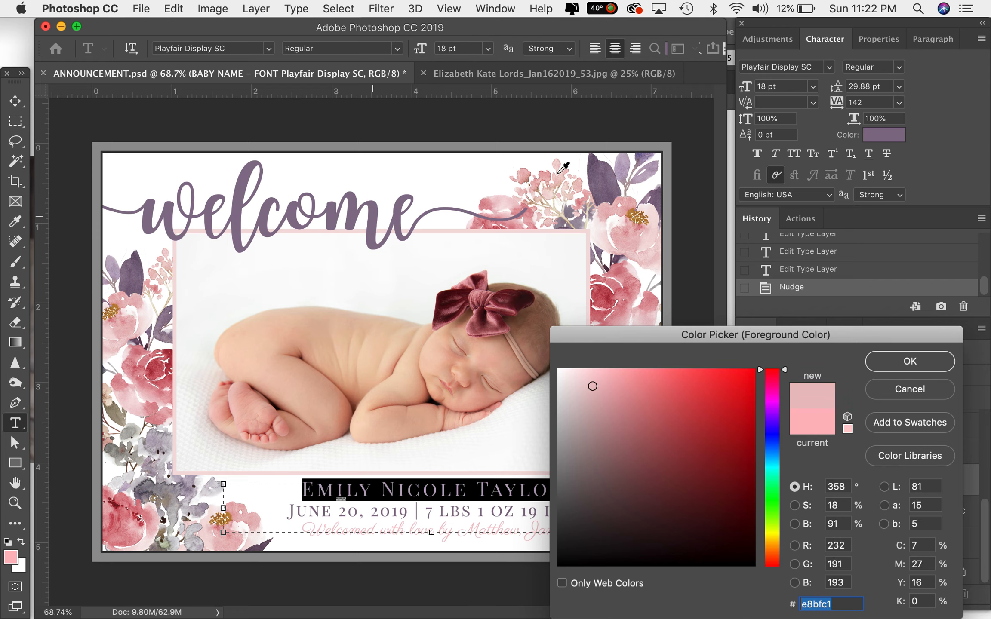
pyautogui.click(609, 297)
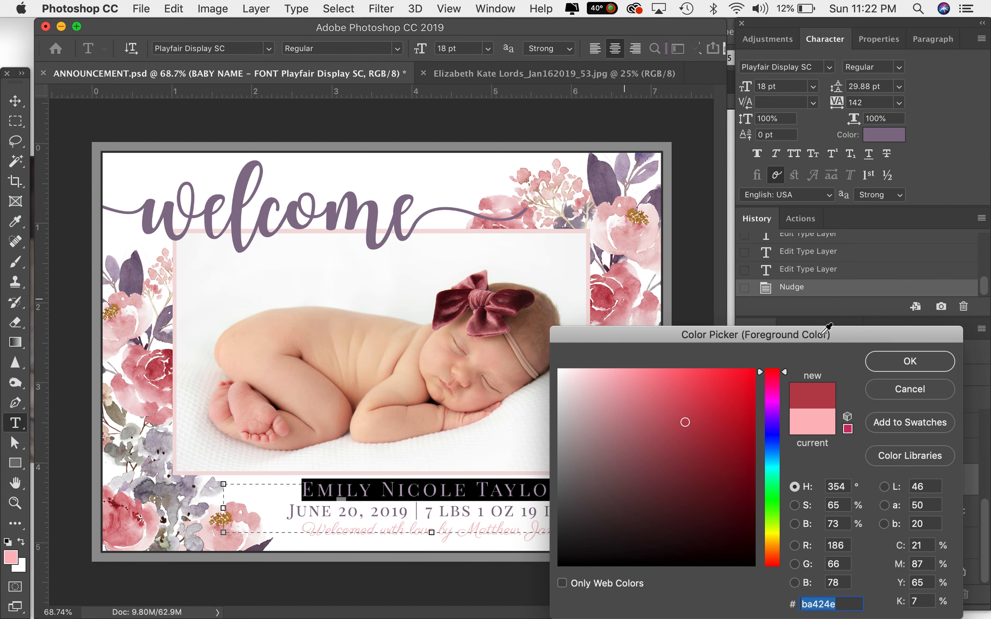
pyautogui.press('Return')
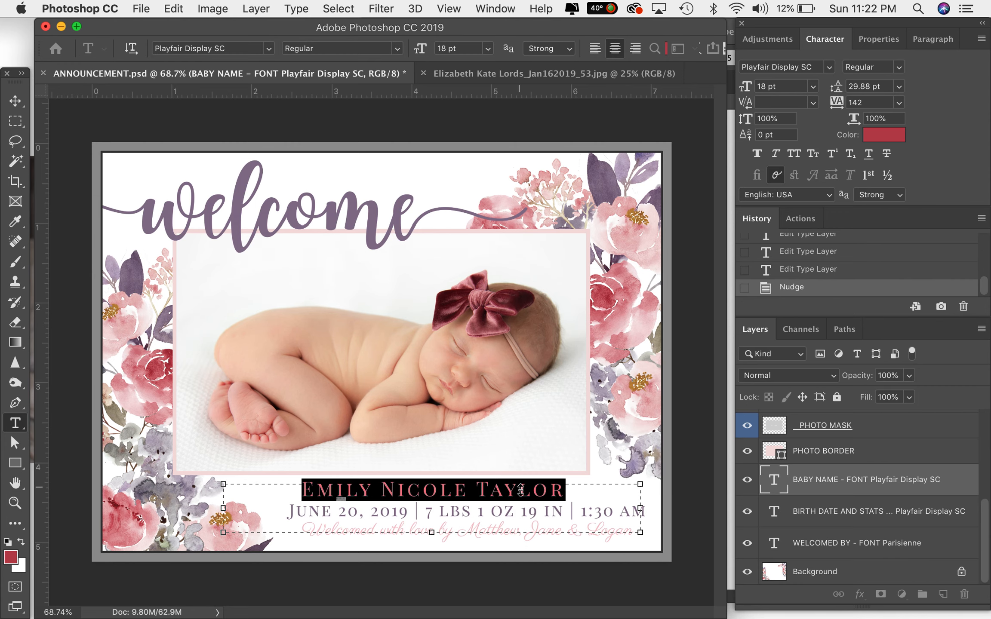
pyautogui.click(520, 490)
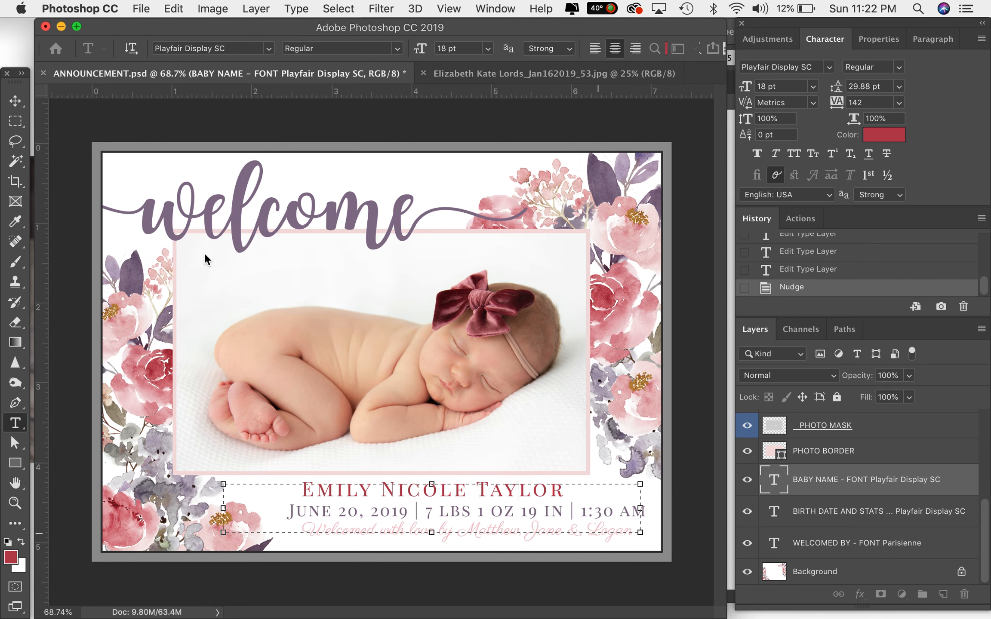
# - Compare history states against the original template and revert the baby name to its purple version before the rose recolour
pyautogui.click(67, 123)
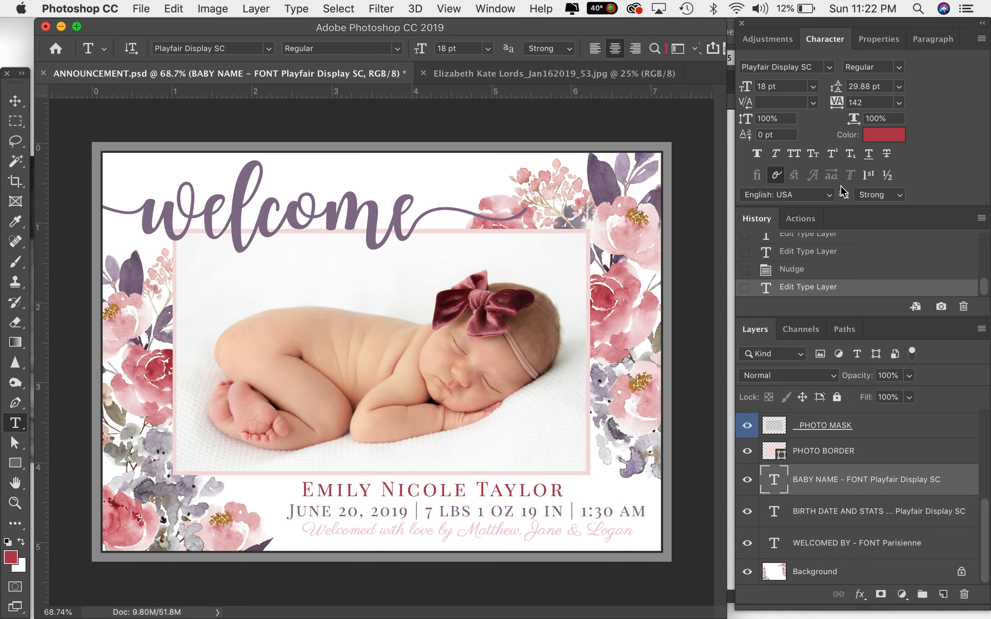
pyautogui.click(800, 273)
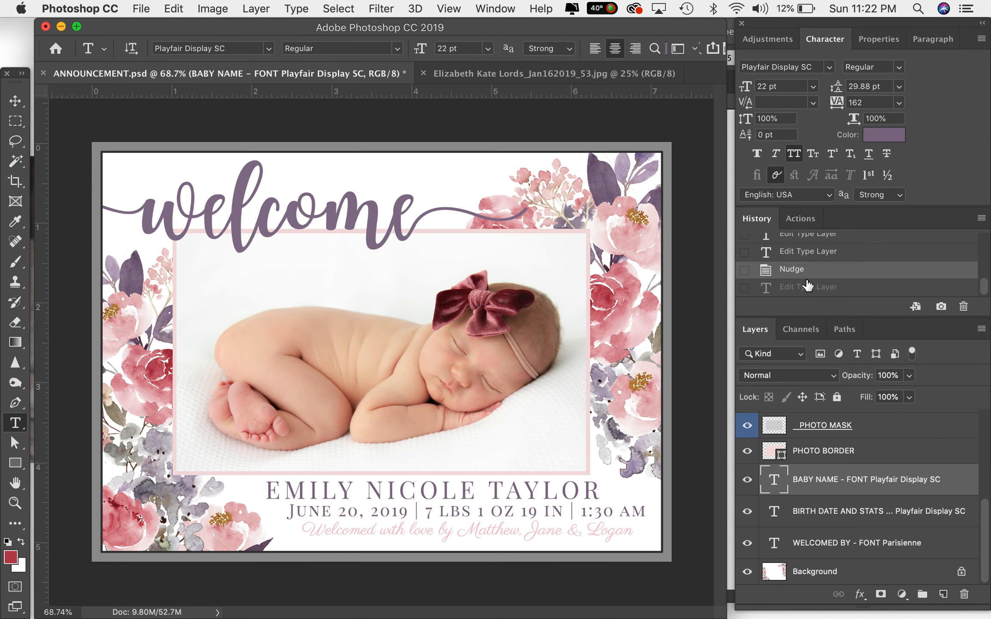
pyautogui.scroll(2, 808, 284)
pyautogui.scroll(2, 808, 284)
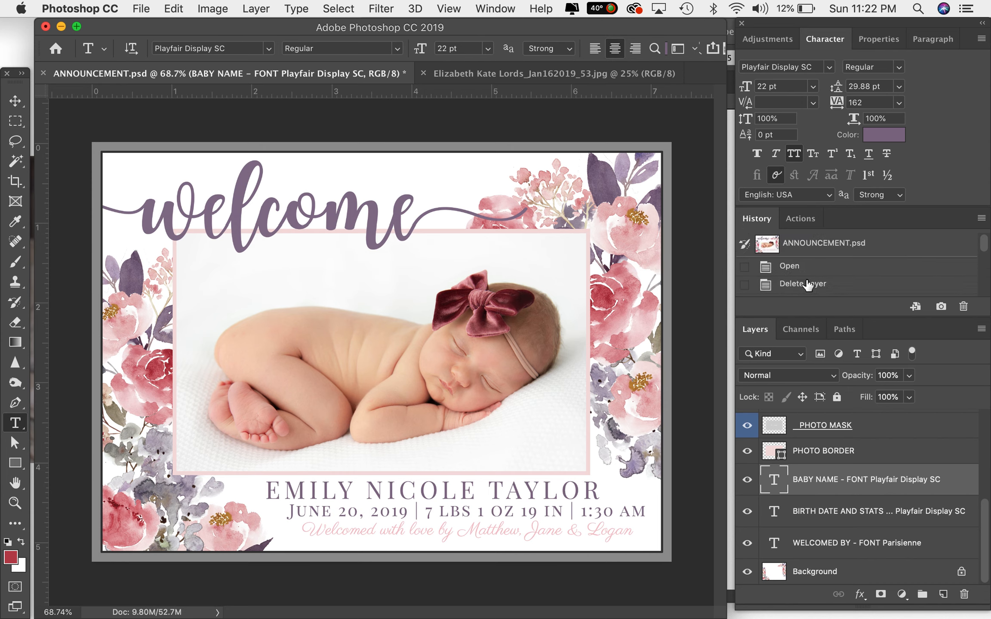
pyautogui.click(811, 250)
pyautogui.scroll(-4, 811, 249)
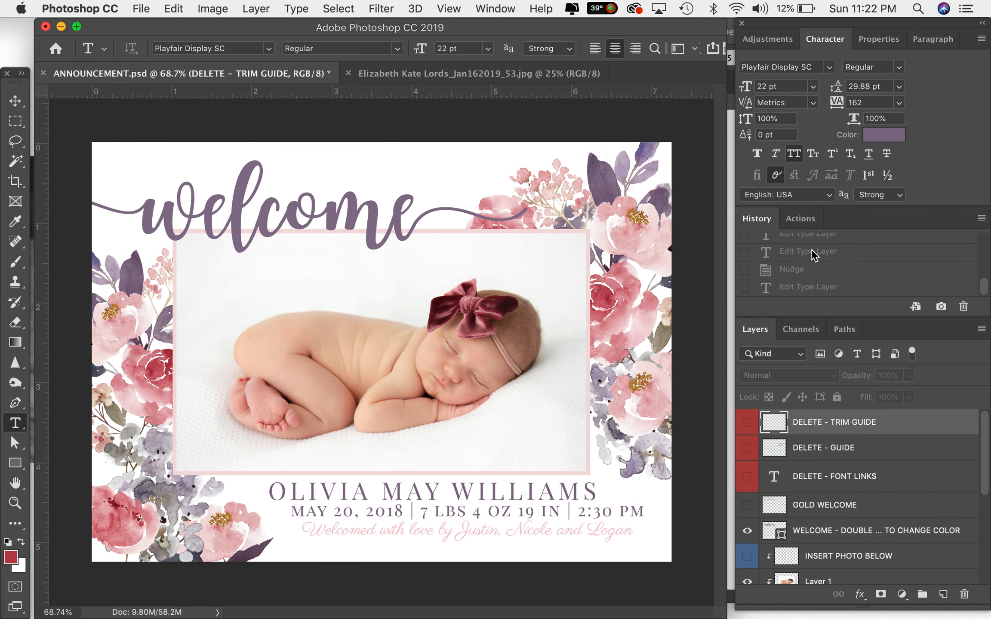
pyautogui.click(801, 276)
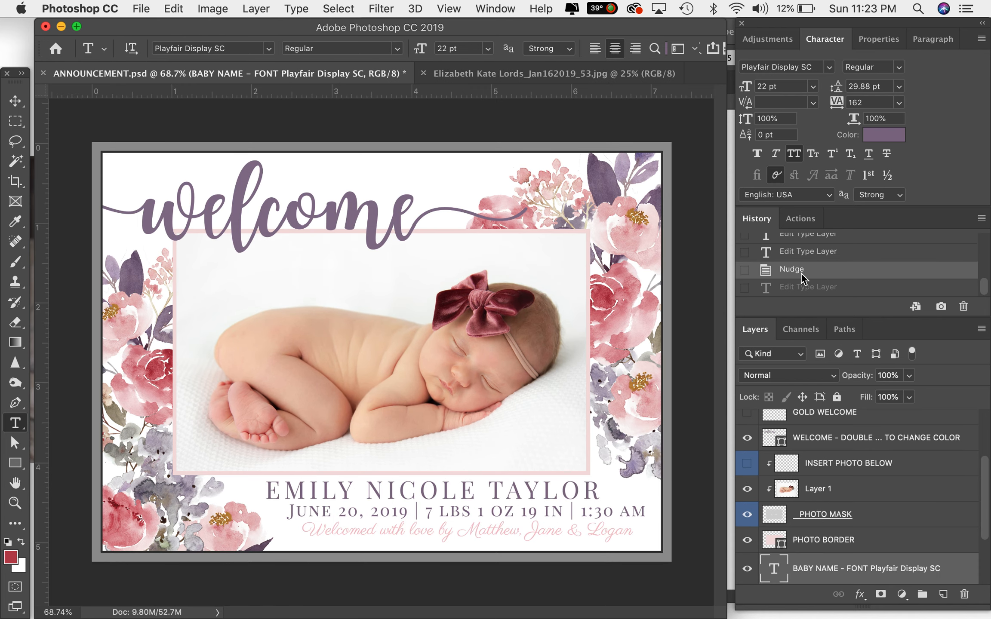
pyautogui.click(789, 291)
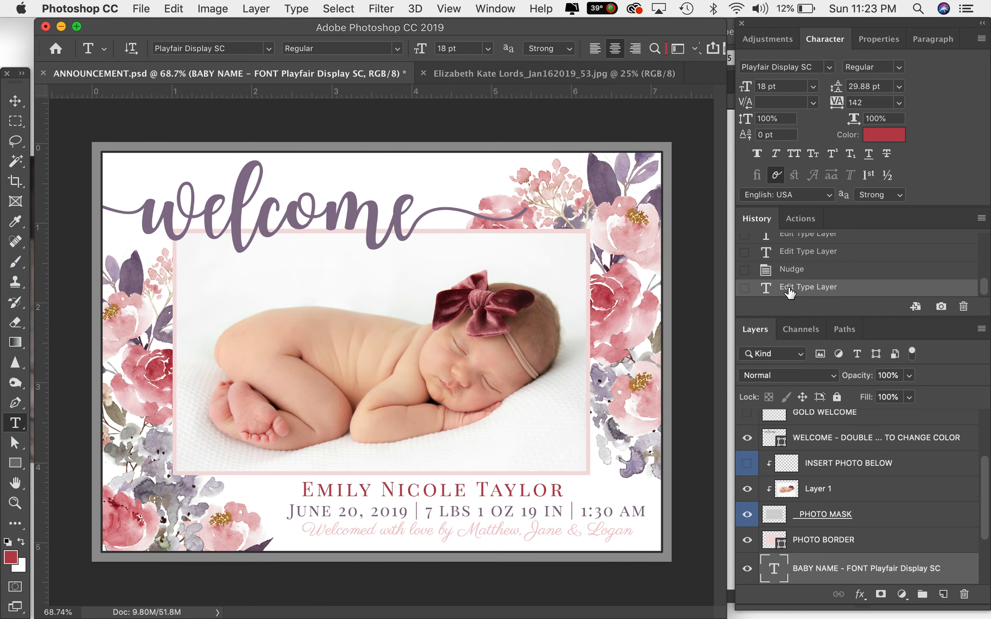
pyautogui.click(787, 275)
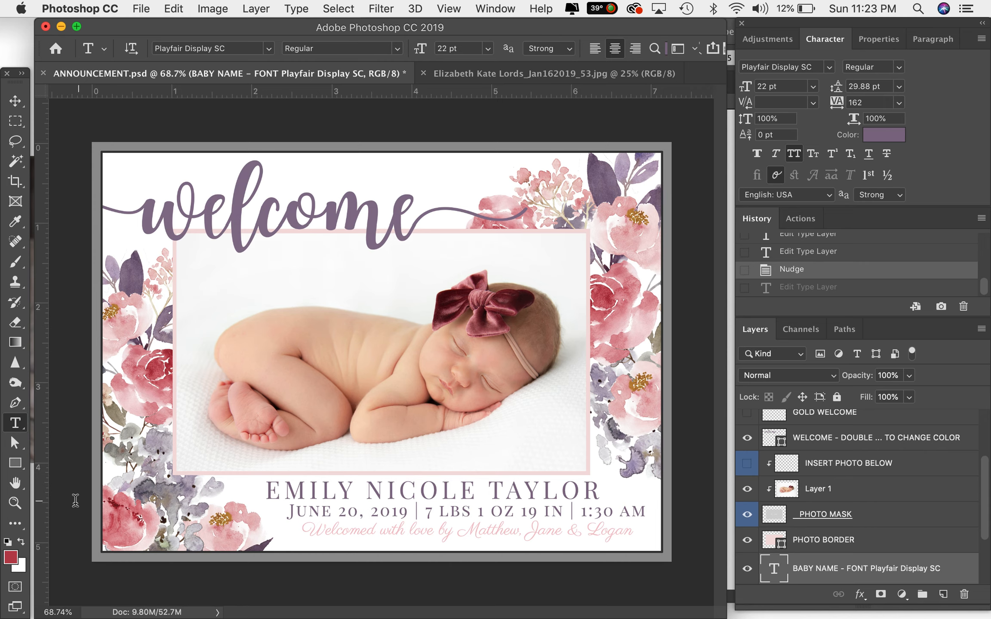
# - Select the whole "Welcomed with love" line and recolour it a light pink, #f4b2b2, picked near a sampled flower tone
pyautogui.click(440, 533)
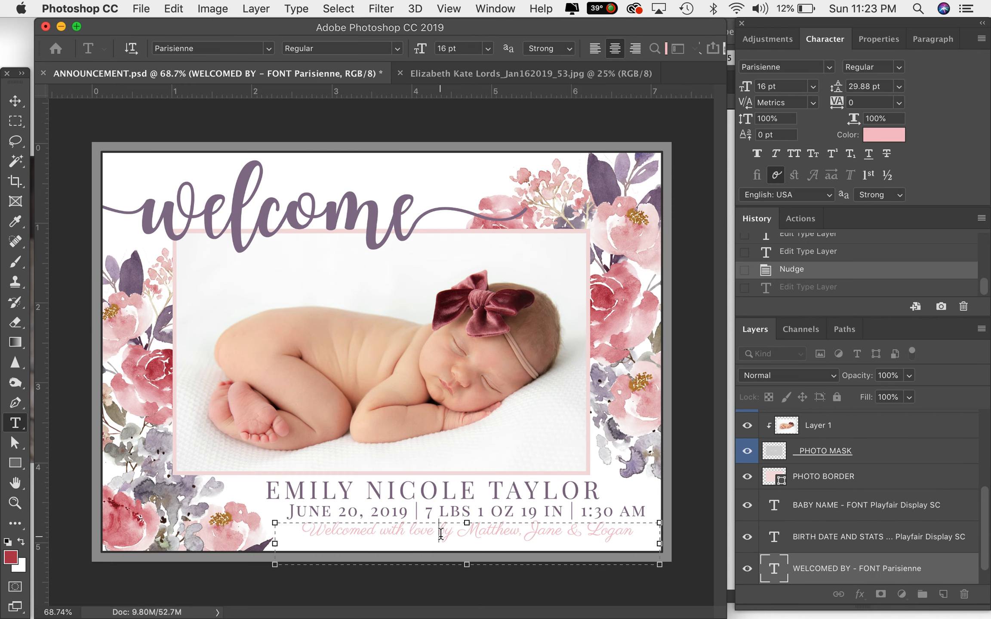
pyautogui.press('super+a')
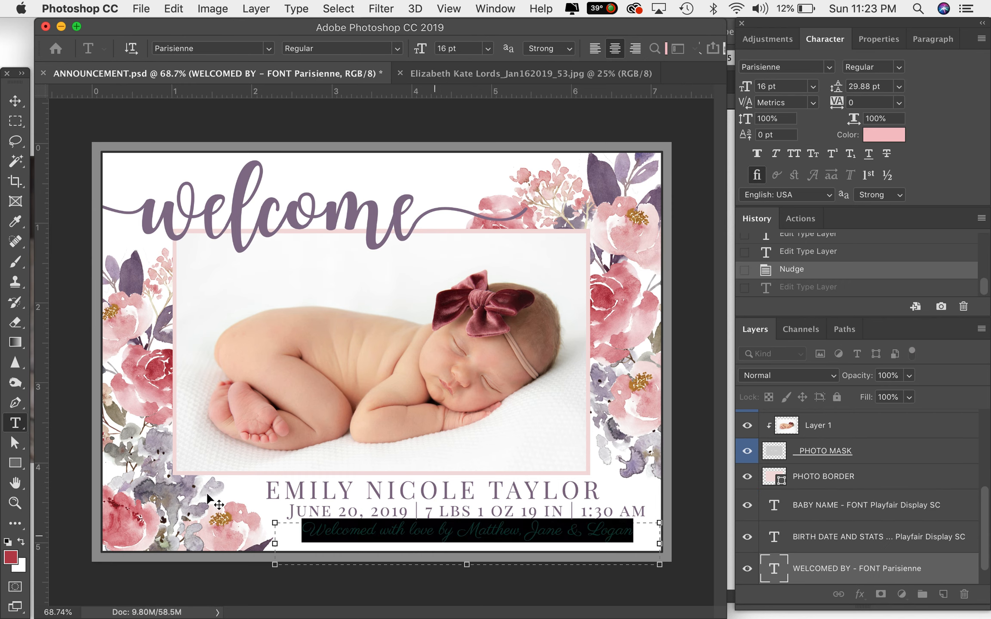
pyautogui.click(13, 558)
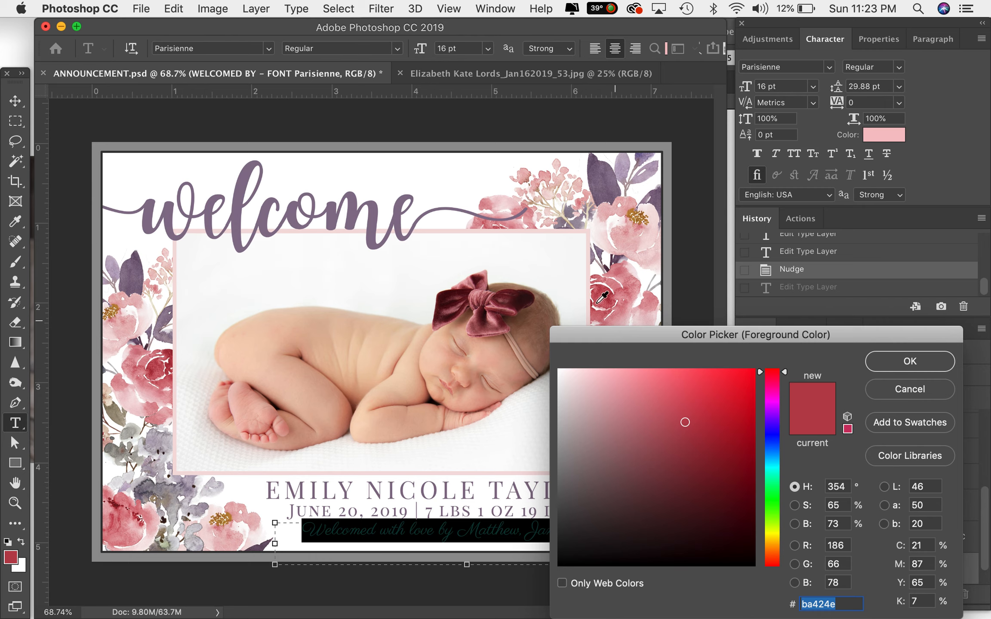
pyautogui.click(532, 231)
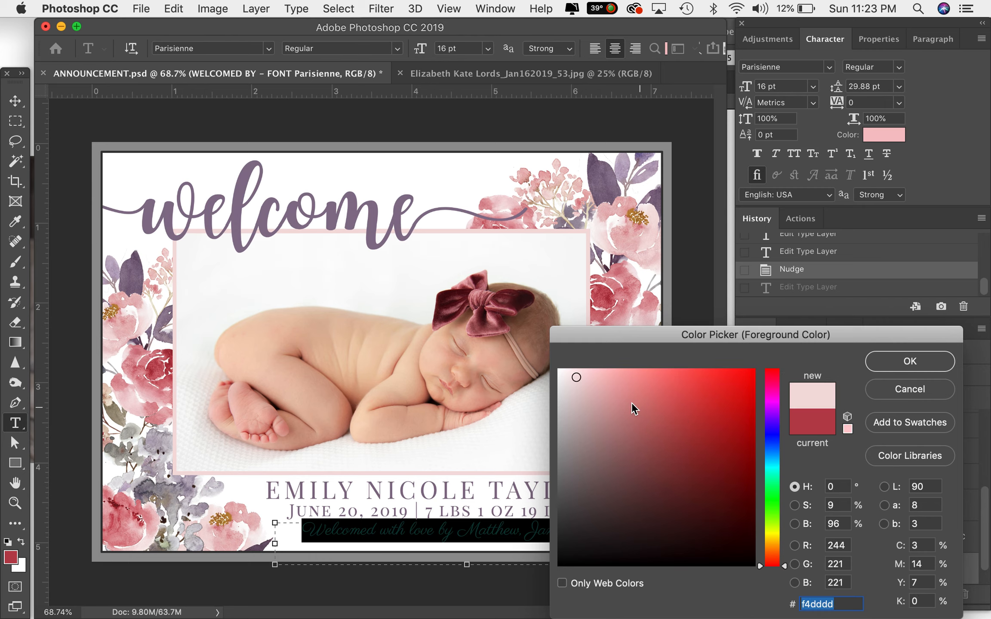
pyautogui.click(612, 377)
pyautogui.moveTo(612, 376); pyautogui.dragTo(611, 377)
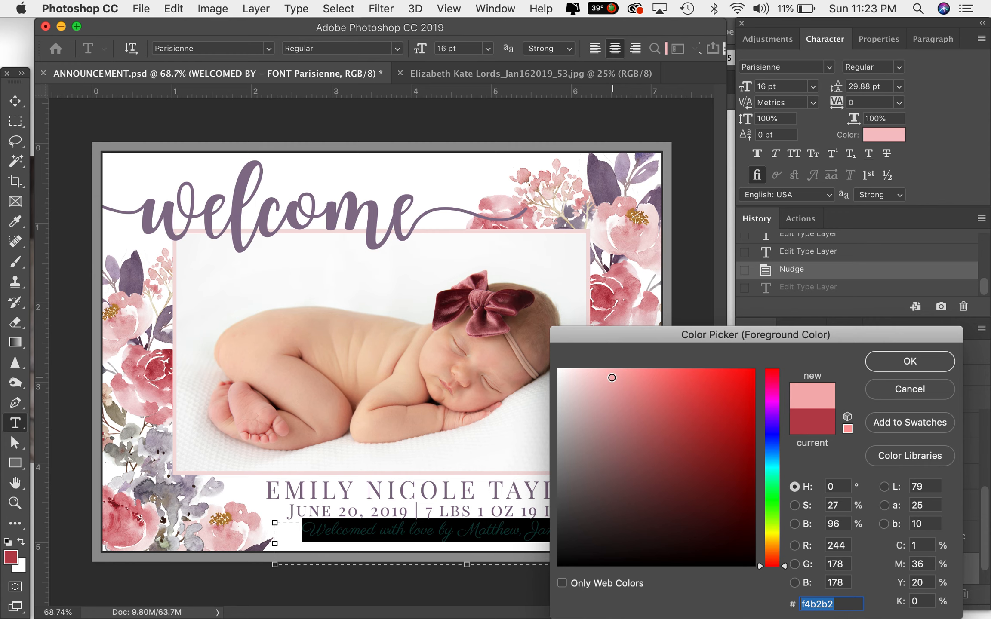
pyautogui.click(925, 361)
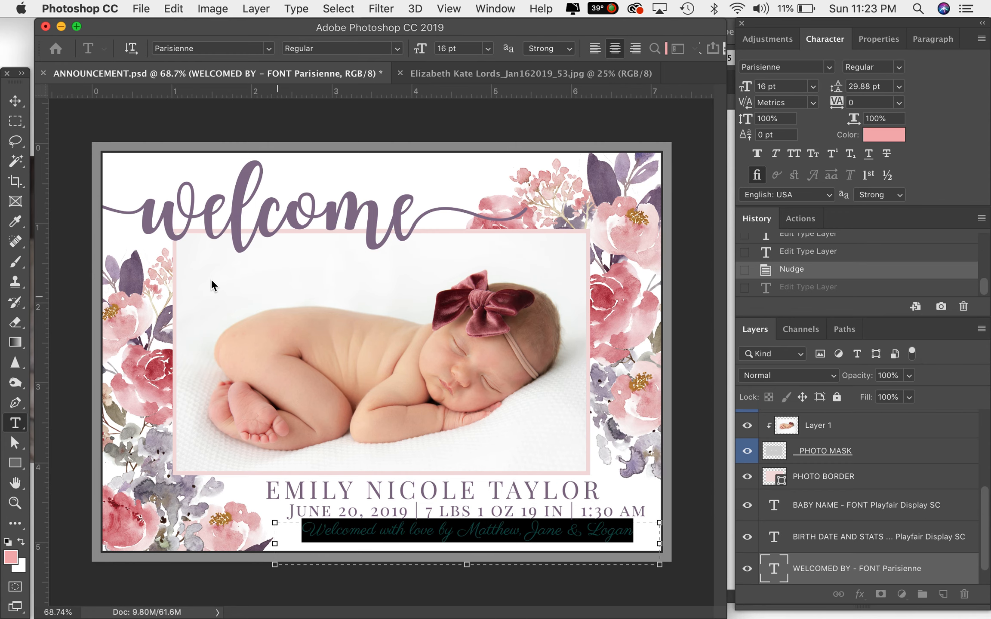
pyautogui.click(15, 100)
pyautogui.click(356, 390)
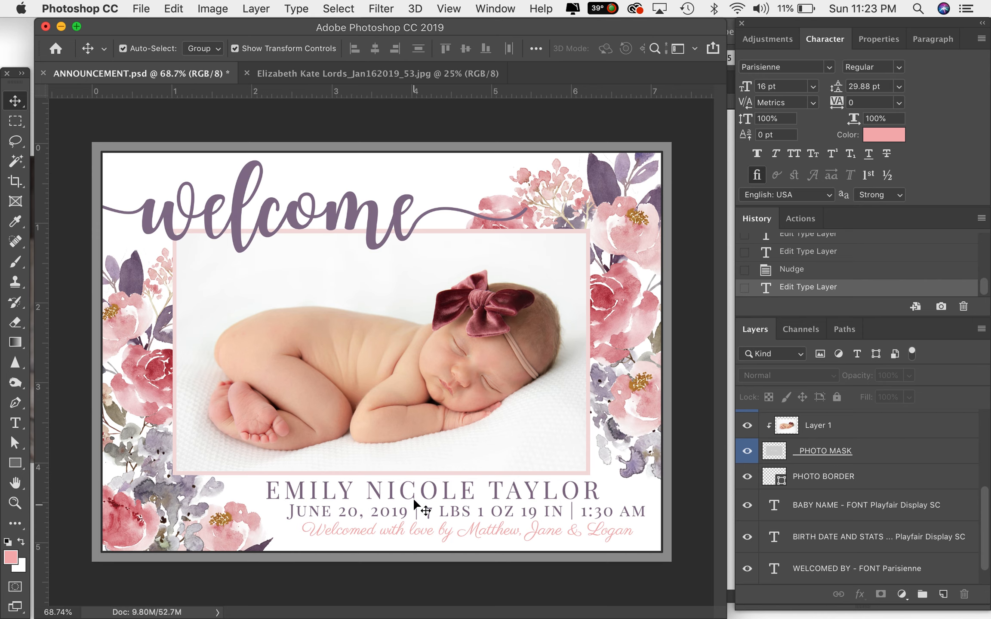
# - Select all of the baby name text and change its font to Times
pyautogui.press('t')
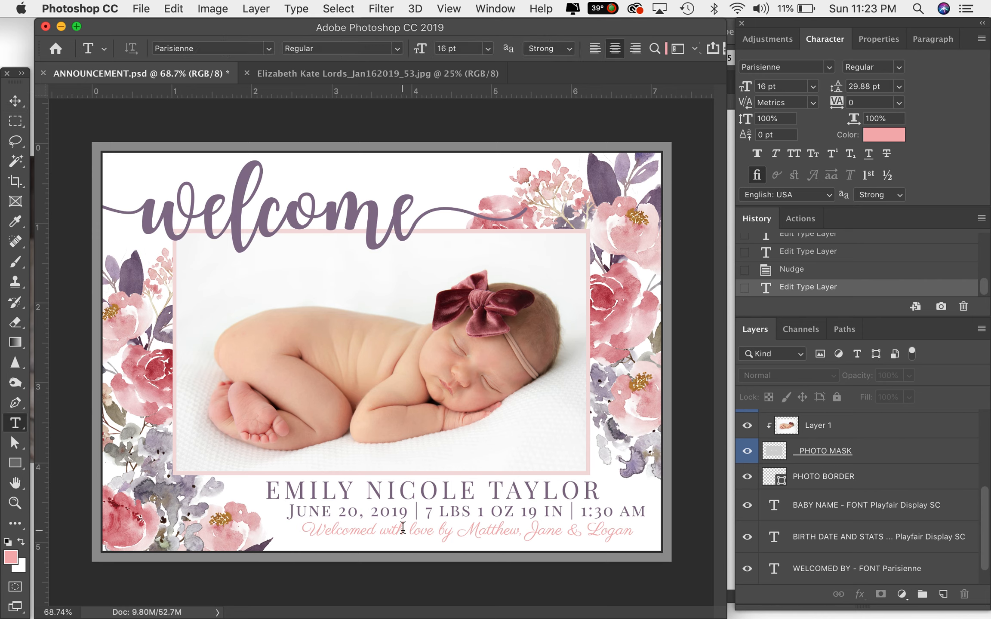
pyautogui.click(374, 483)
pyautogui.press('super+a')
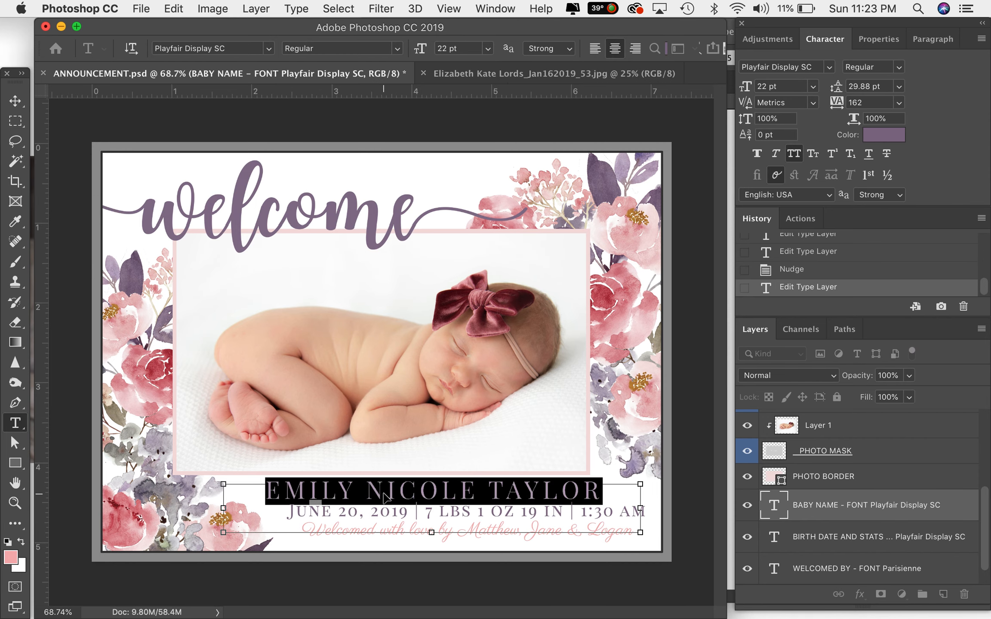
pyautogui.click(801, 68)
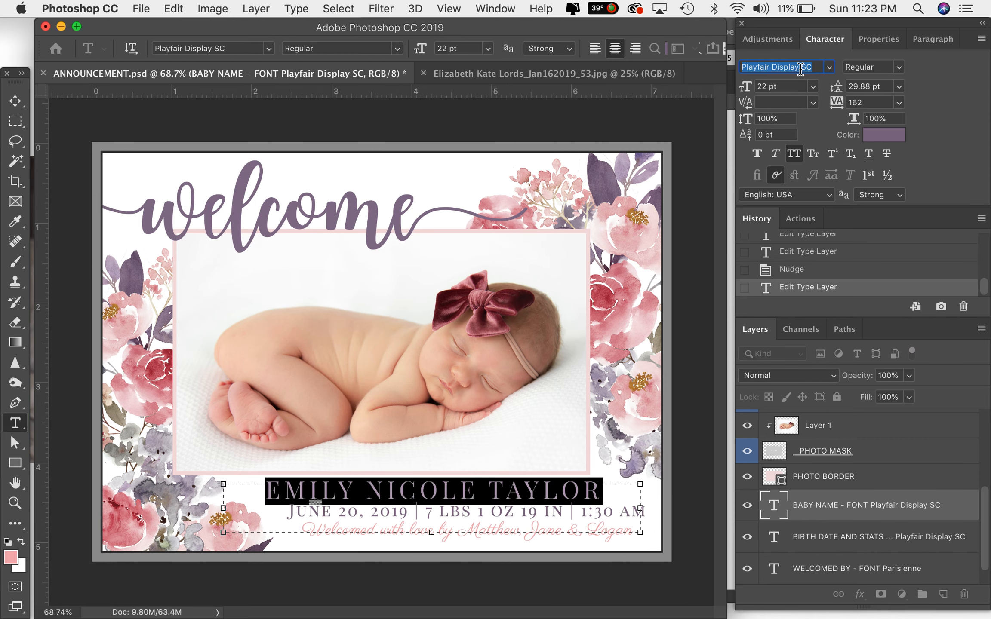
pyautogui.write('Times')
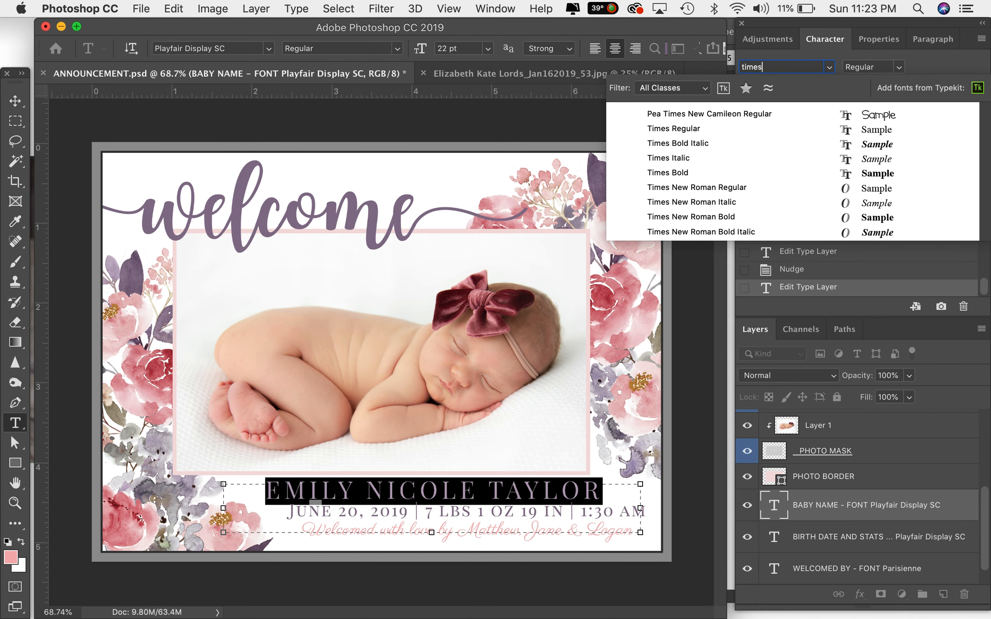
pyautogui.press('Down')
pyautogui.press('Down')
pyautogui.press('Return')
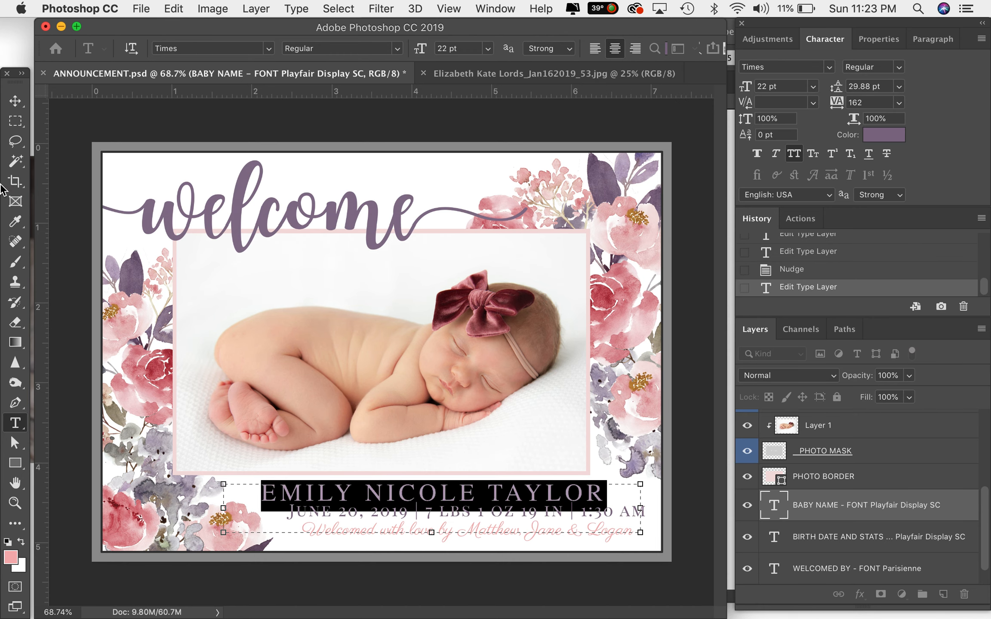
pyautogui.click(15, 102)
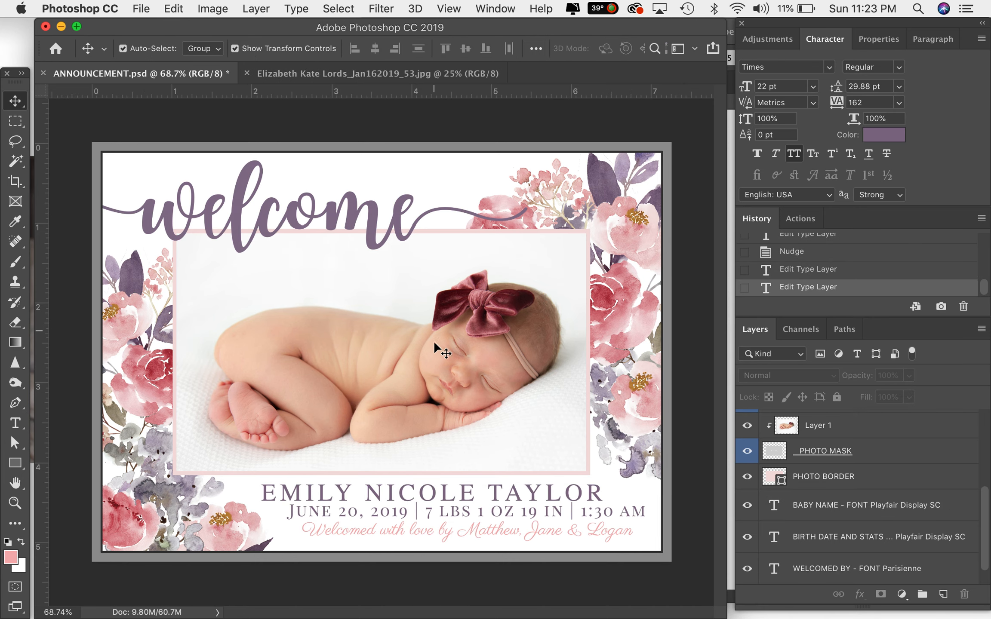
# - Nudge the baby name layer upward by three small steps
pyautogui.click(445, 497)
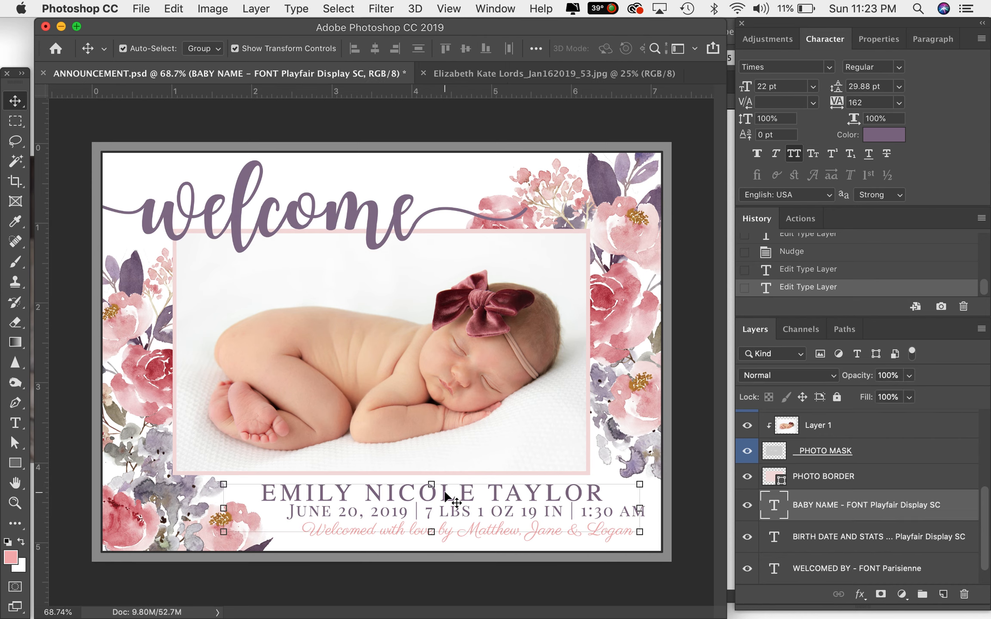
pyautogui.press('Up')
pyautogui.press('Up')
pyautogui.press('Up')
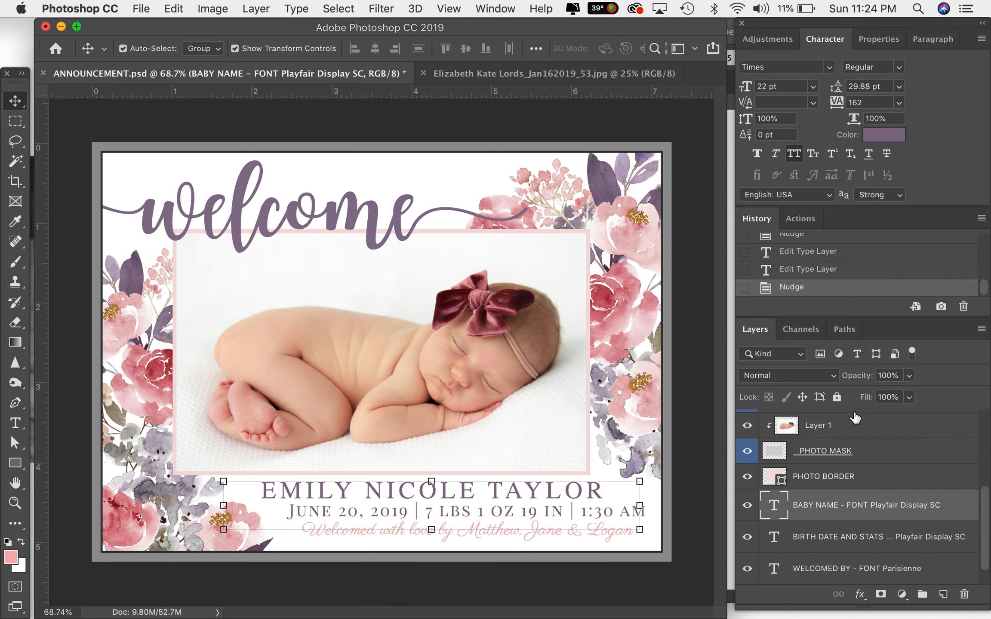
# - Hide the DELETE - TRIM GUIDE layer so the artwork shows to the full bleed edge
pyautogui.scroll(5, 744, 407)
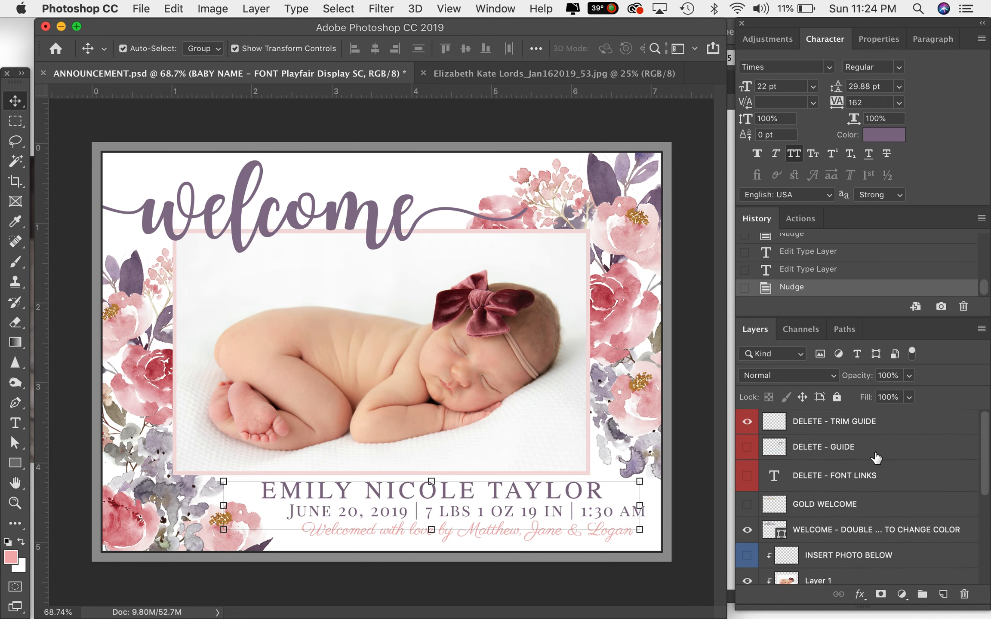
pyautogui.rightClick(747, 423)
pyautogui.click(913, 424)
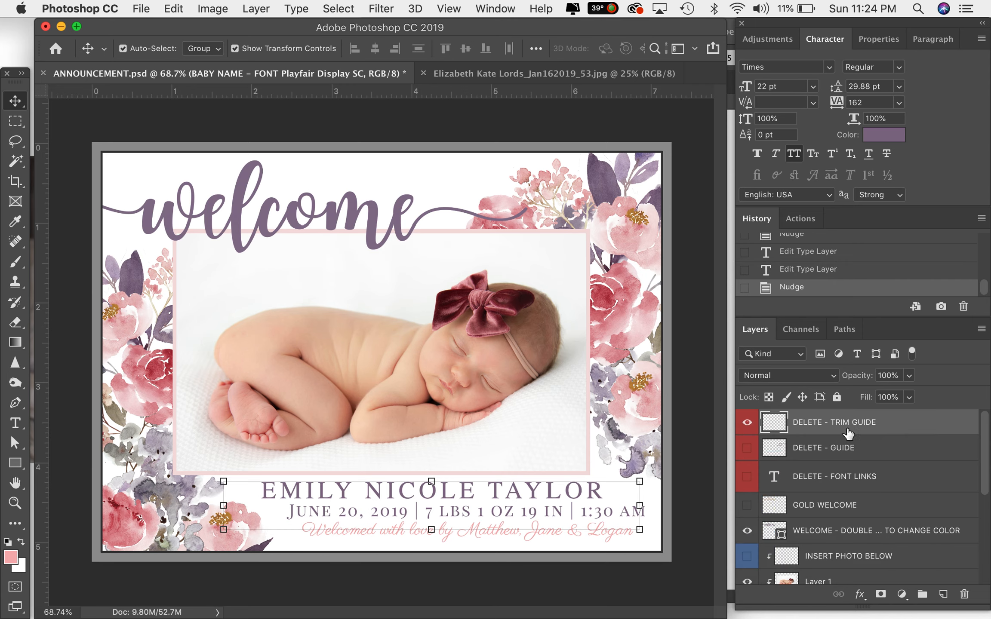
pyautogui.click(749, 422)
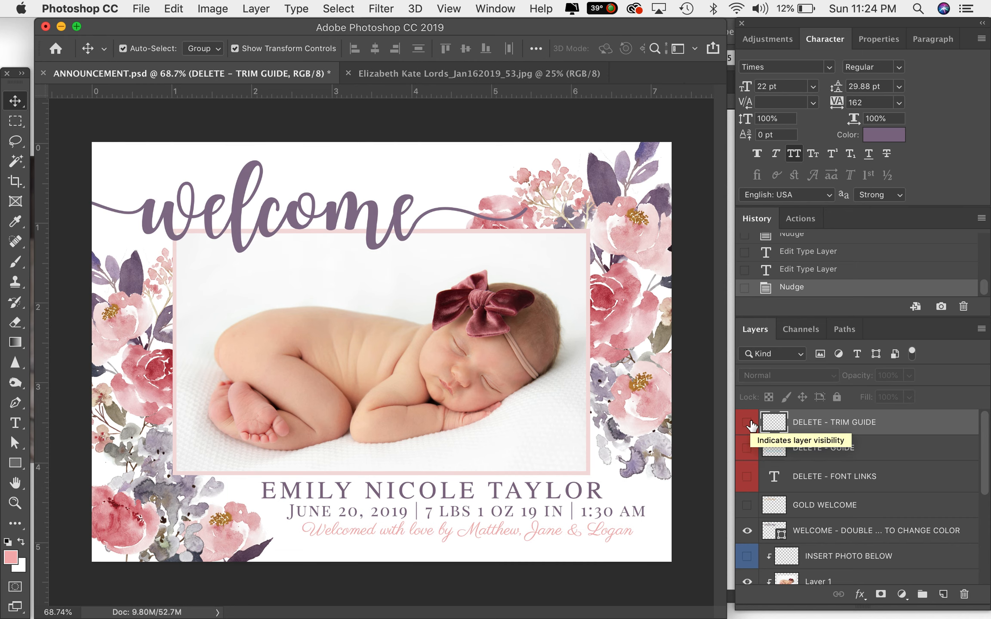
# - Save a copy of the document as ANNOUNCEMENT-WITH BLEED.psd with Maximize Compatibility enabled
pyautogui.press('super+shift+s')
pyautogui.write('-WITH BLEED')
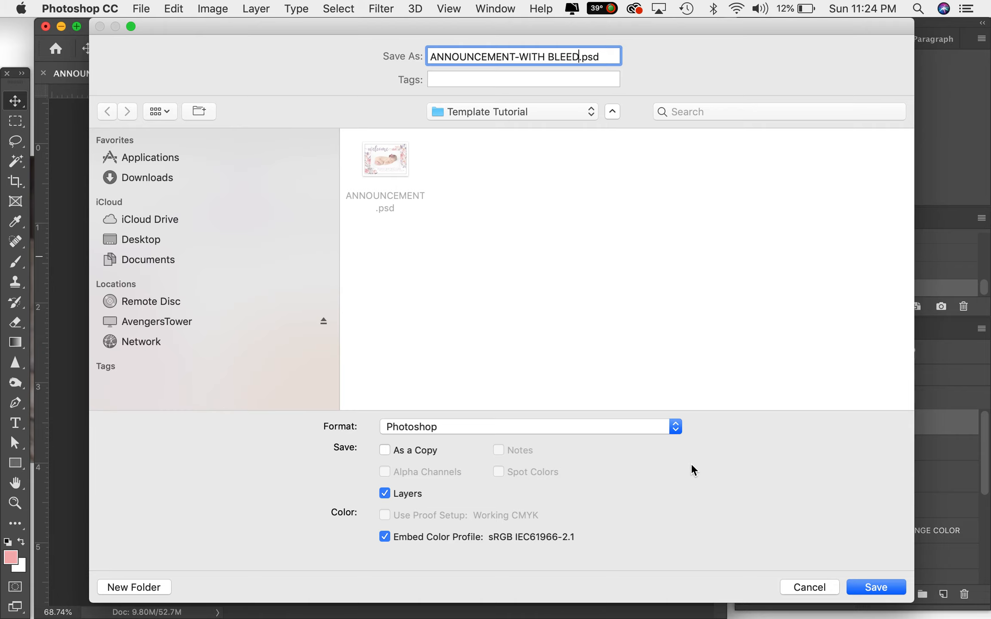
pyautogui.click(870, 585)
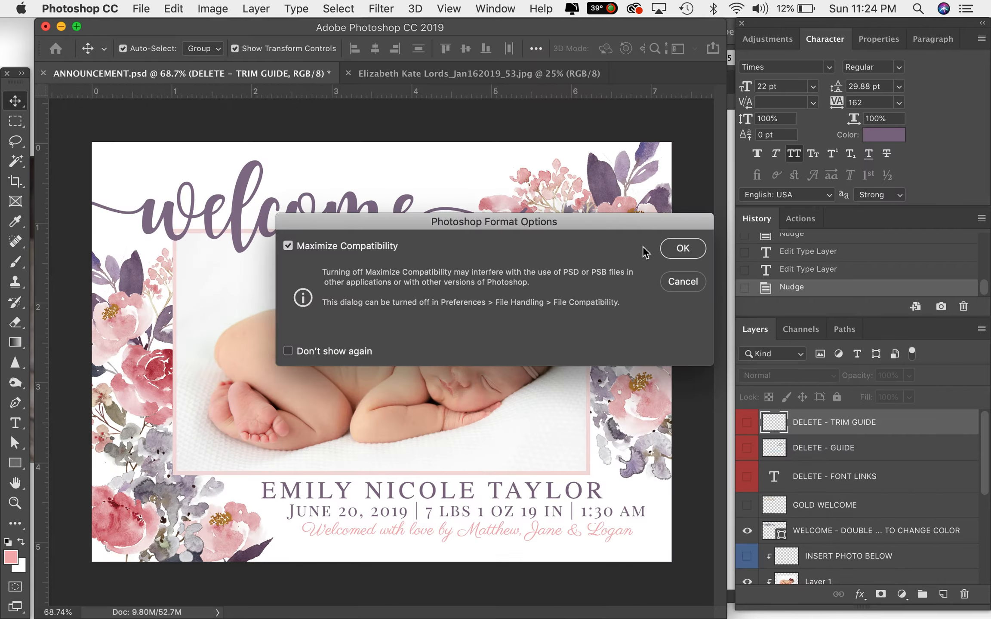
pyautogui.click(683, 248)
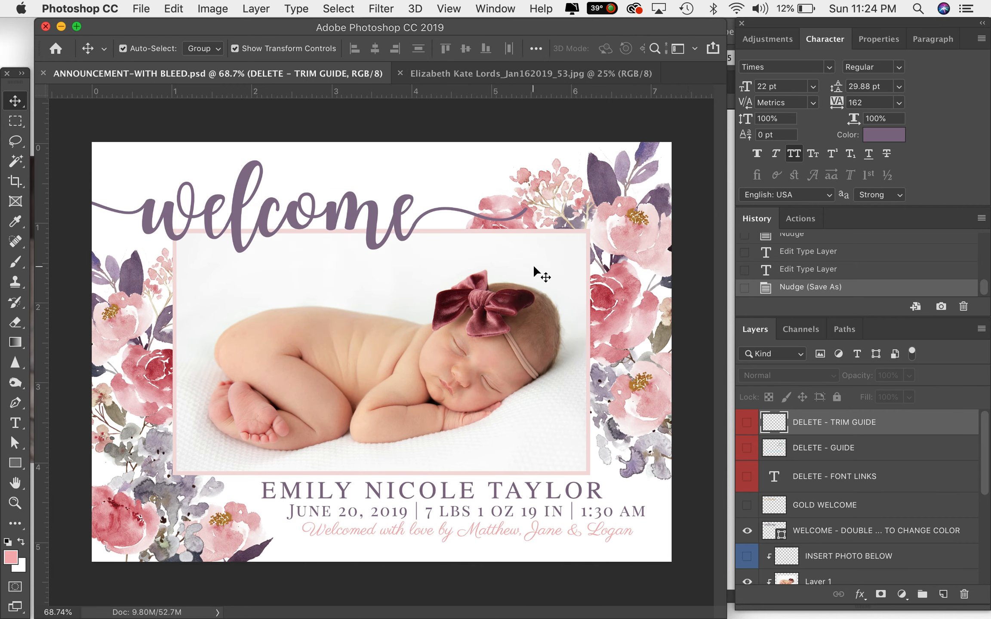